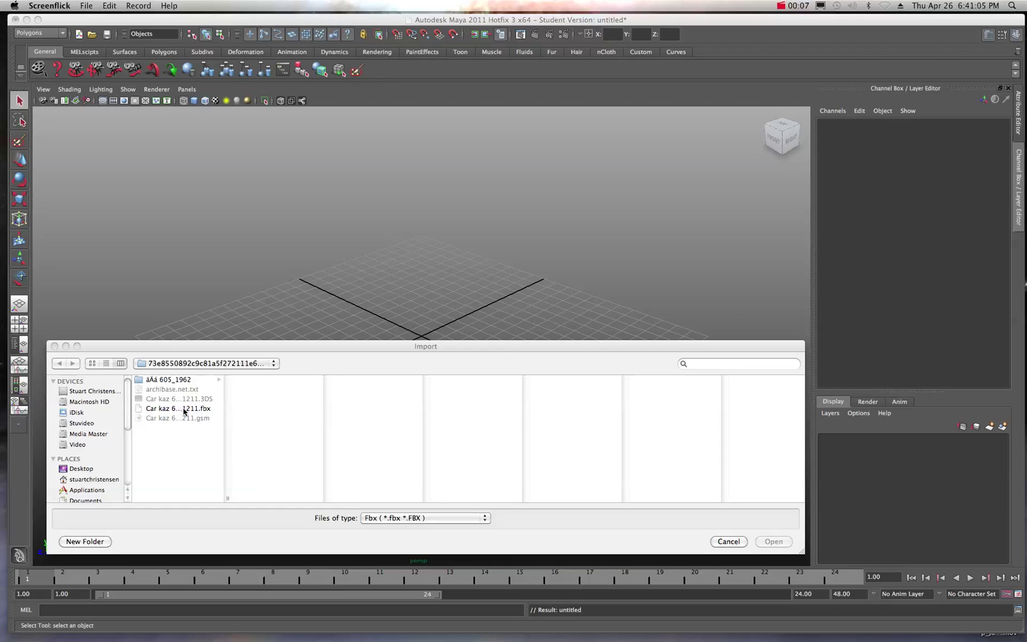
Step: Import Car kaz 605 N041211.fbx into the scene using the default FBX Importer options
left_click(183, 410)
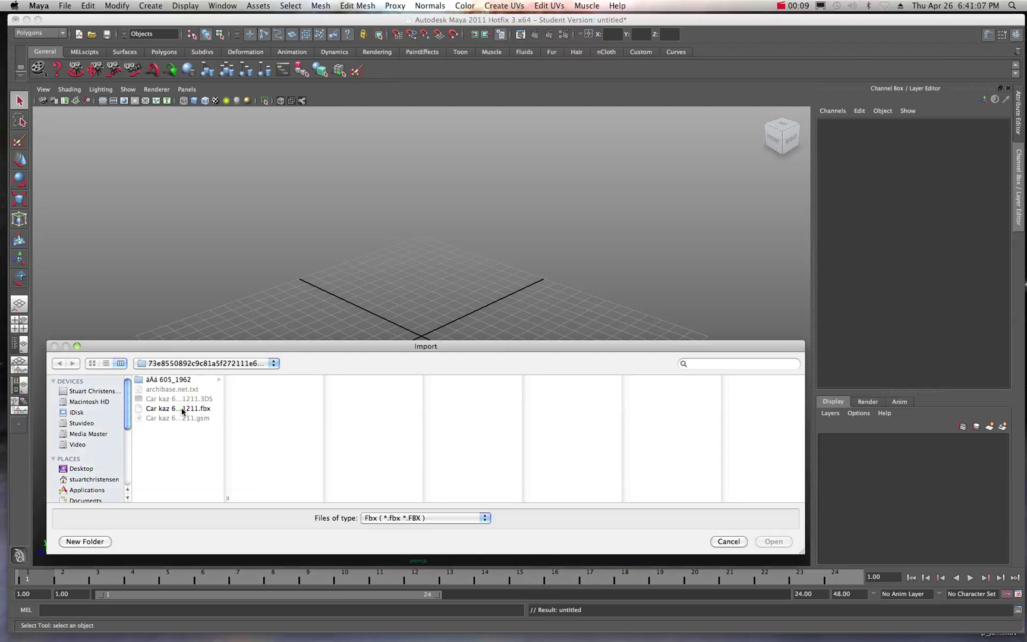
left_click(183, 411)
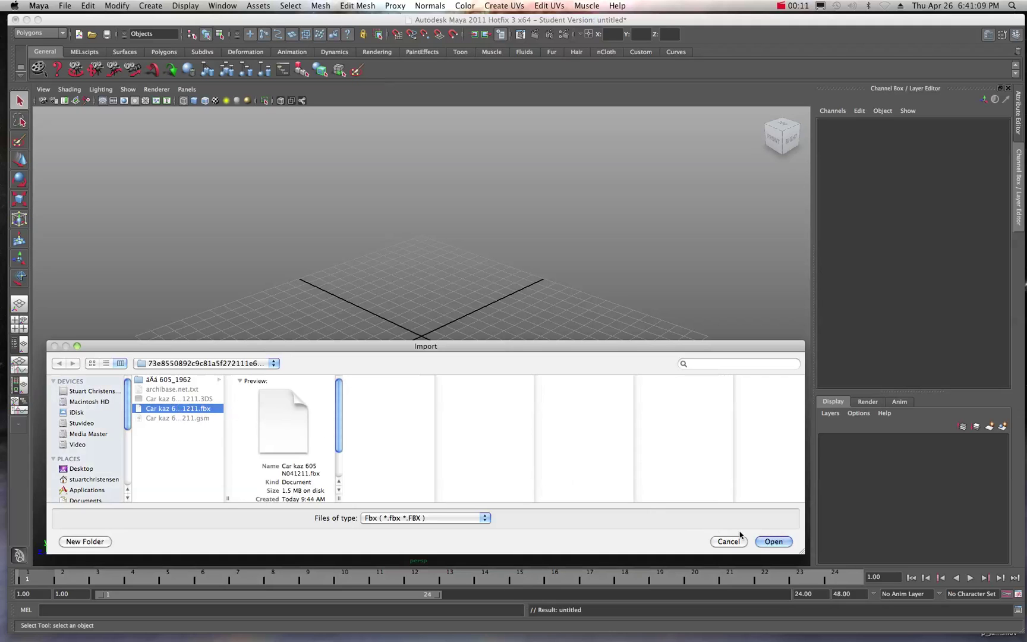
left_click(767, 541)
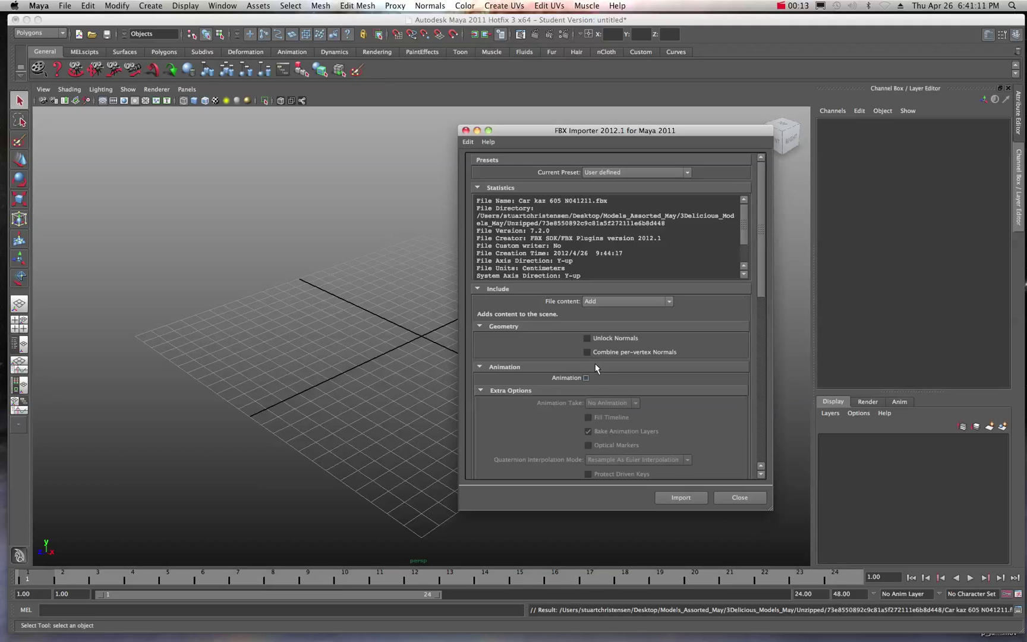
scroll(596, 364, "down", 10)
scroll(597, 365, "down", 5)
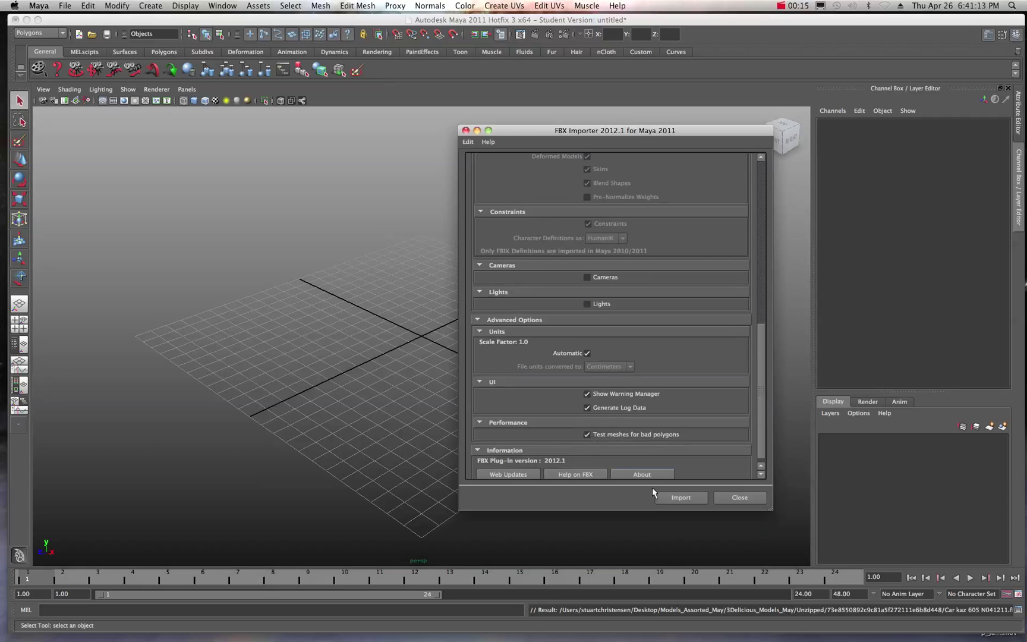
left_click(677, 498)
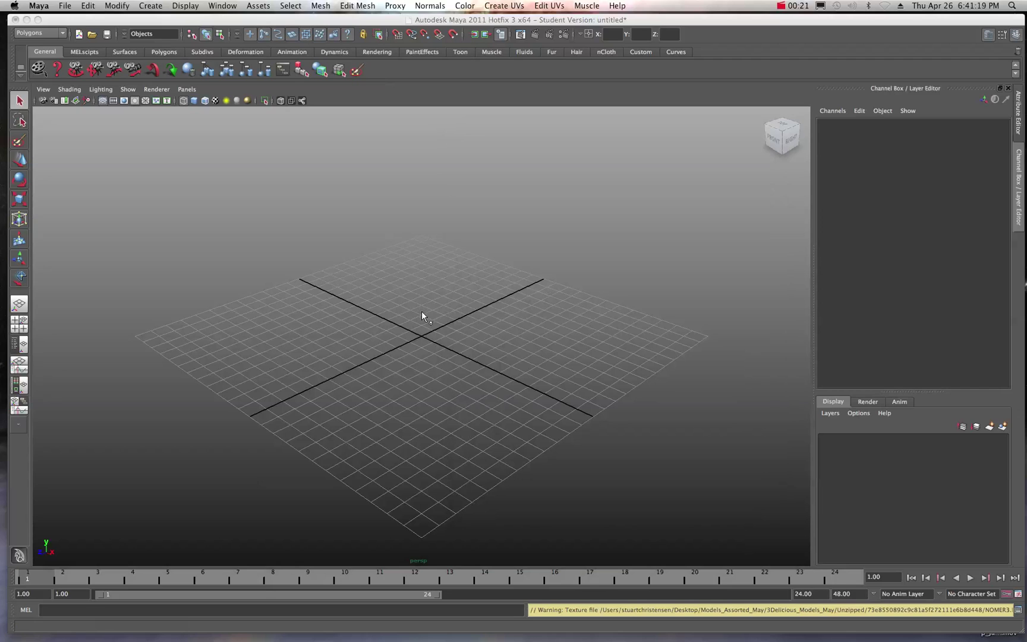
Step: Zoom out until the oversized truck wireframe comes into view
scroll(422, 310, "down", 5)
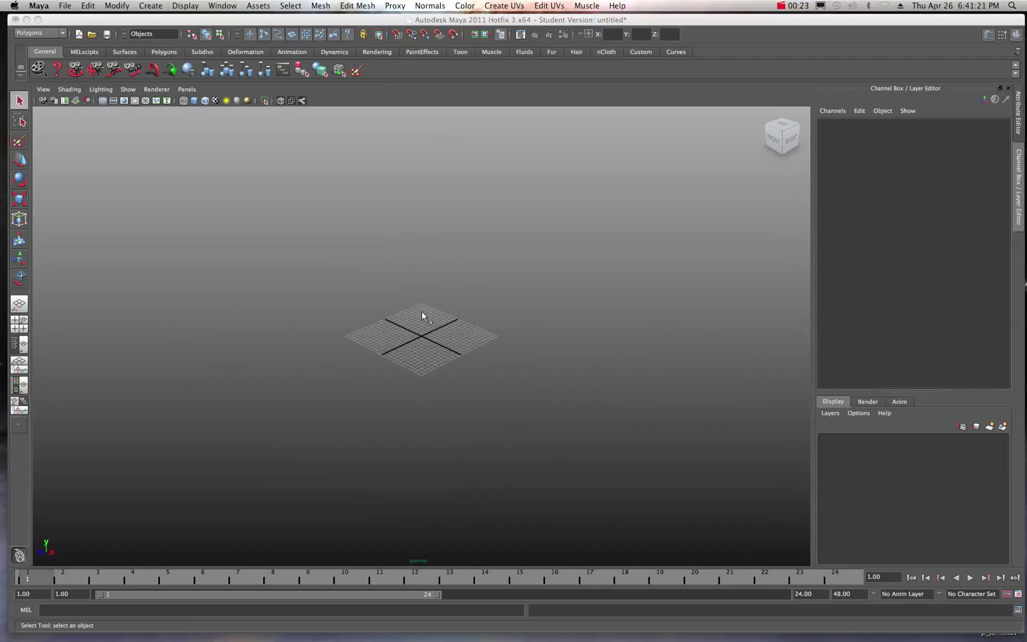
scroll(421, 311, "down", 5)
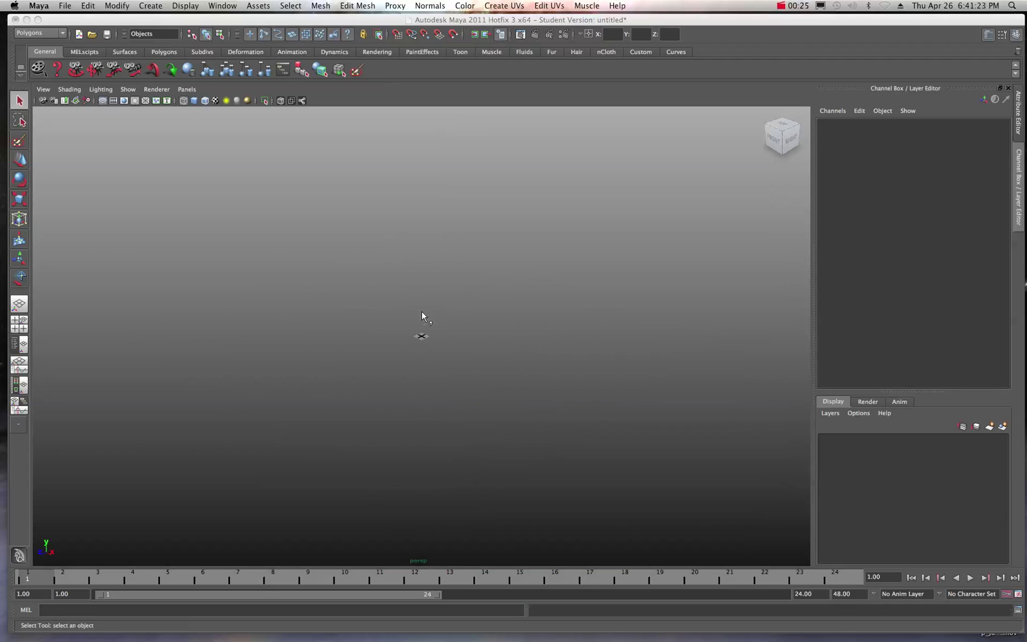
scroll(422, 310, "down", 6)
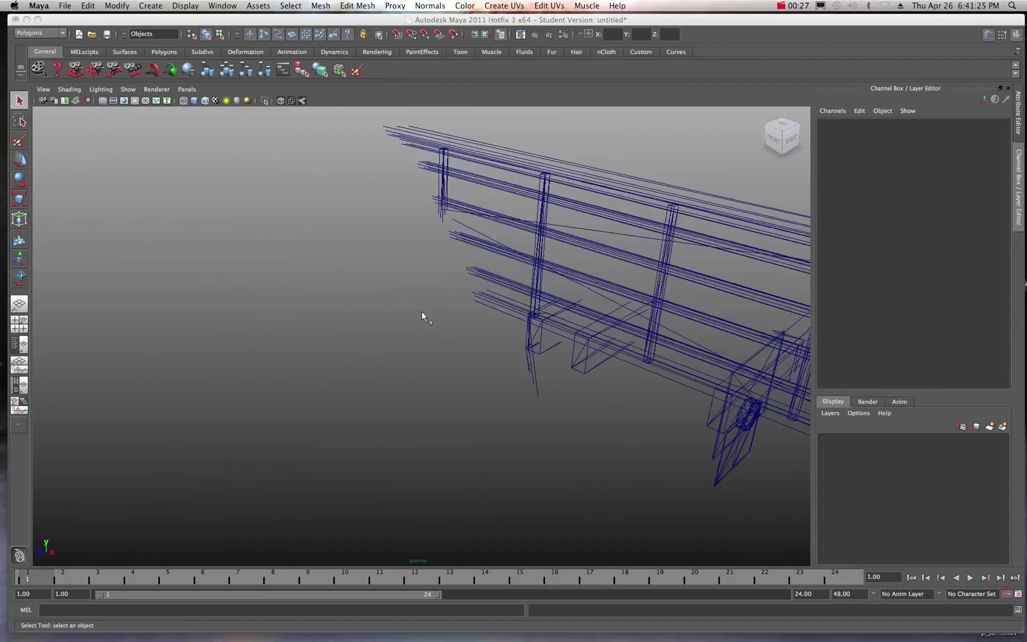
scroll(421, 311, "down", 3)
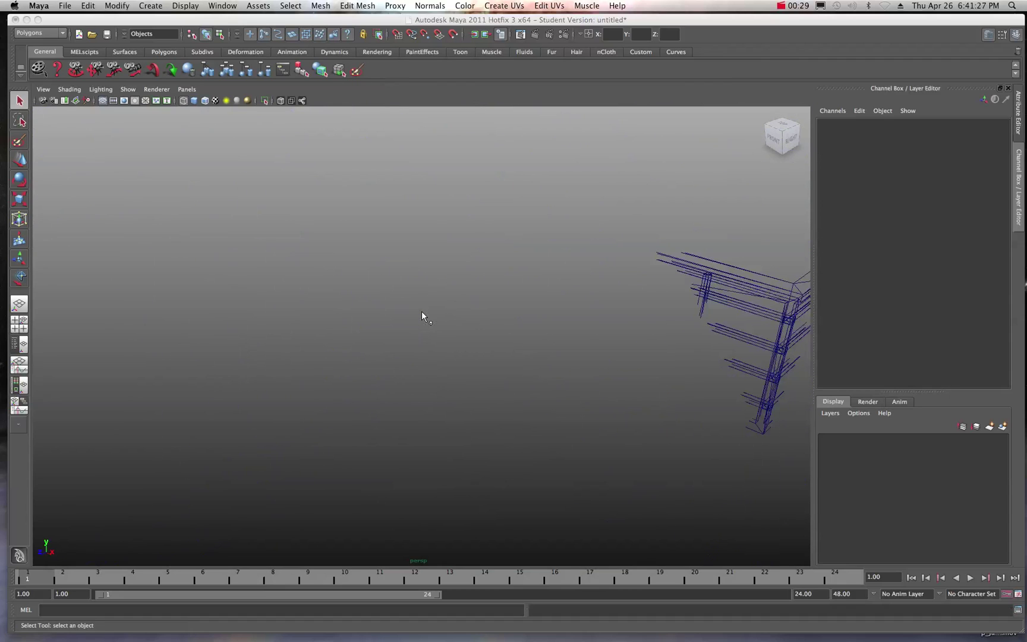
scroll(422, 310, "up", 3)
scroll(422, 310, "down", 3)
scroll(422, 311, "up", 3)
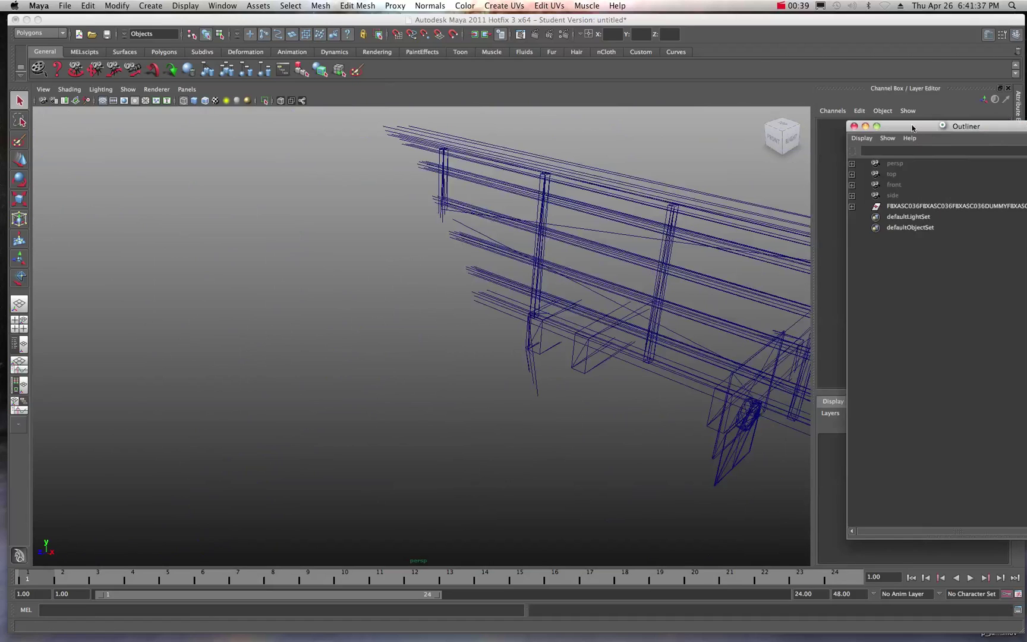
Step: Set the persp camera's Far Clip Plane to 100000 in the Attribute Editor
left_click(726, 206)
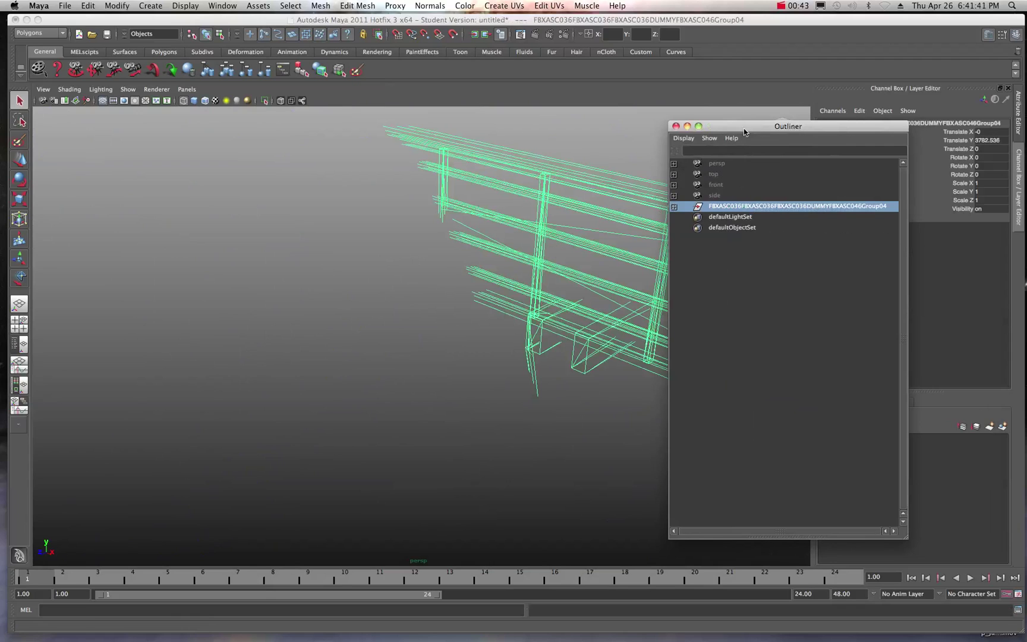
left_click_drag(747, 129, 645, 121)
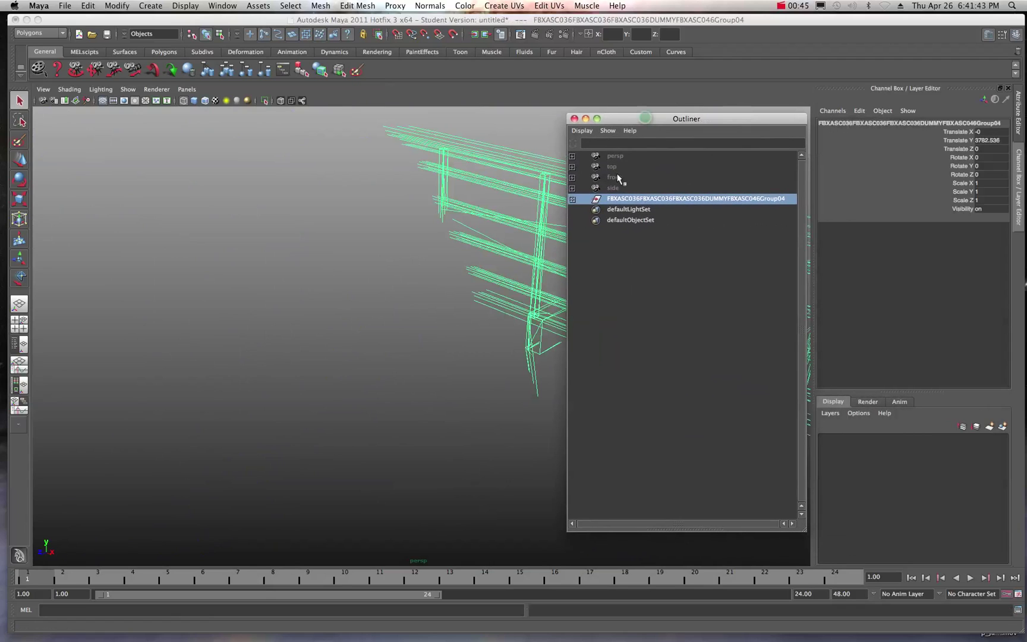
left_click(618, 157)
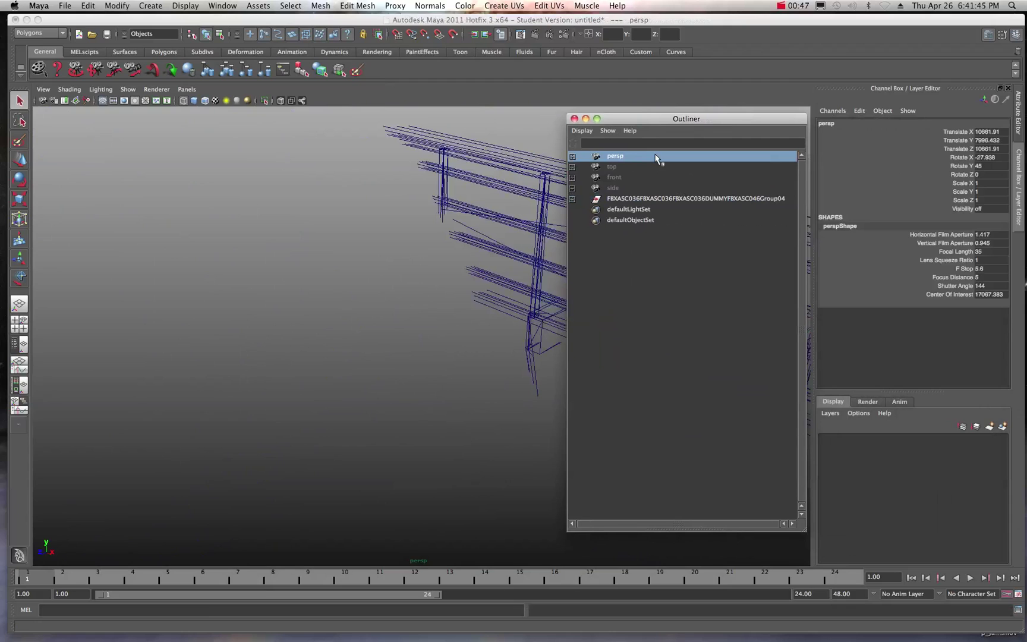
left_click(989, 35)
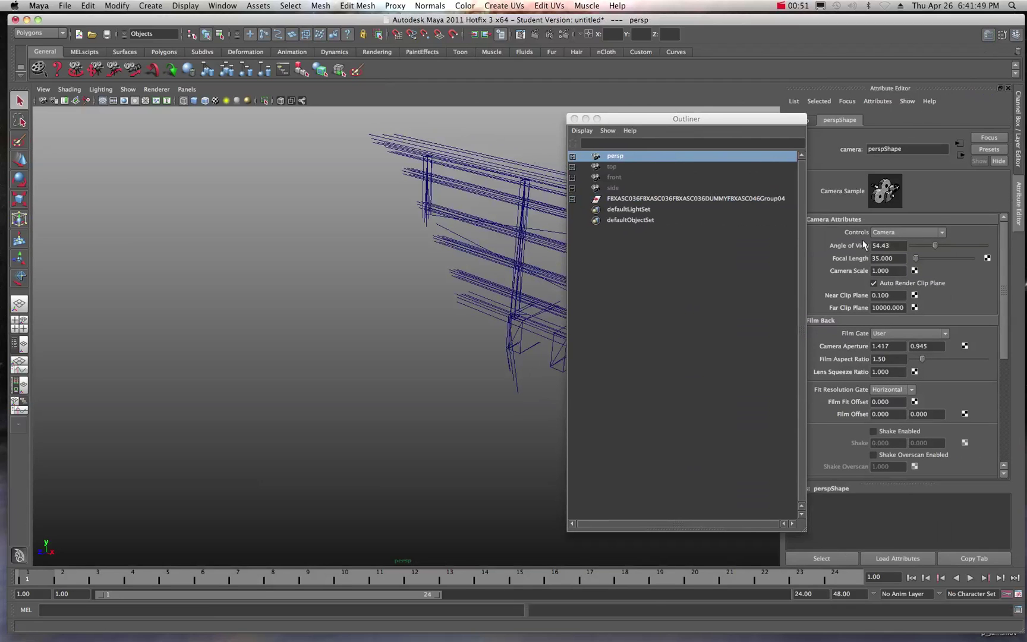
left_click(881, 308)
left_click(895, 296)
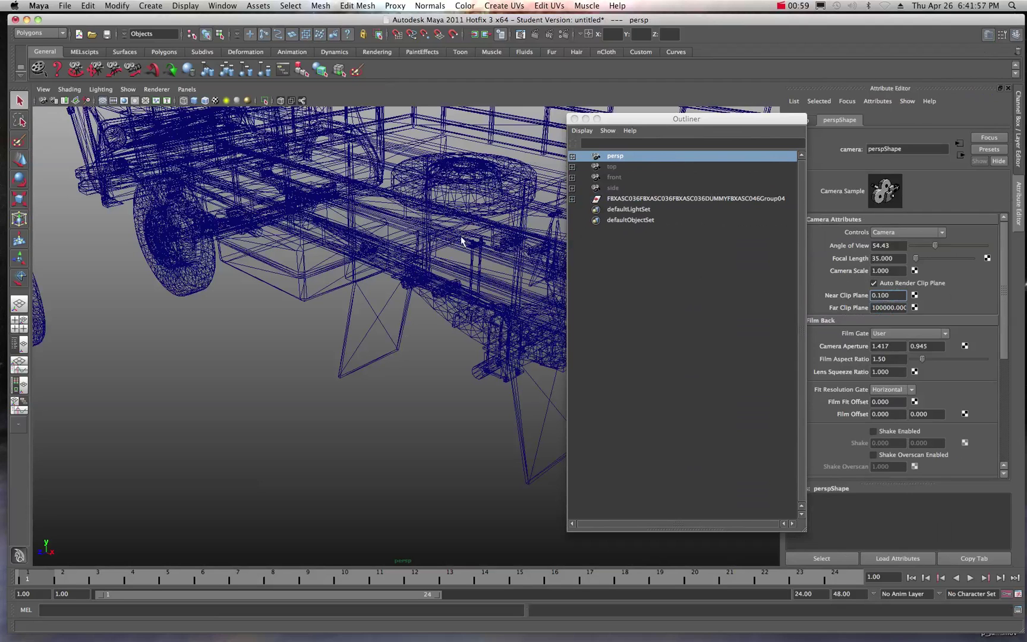
Step: Close the Outliner and zoom the view to frame the whole truck
double_click(630, 123)
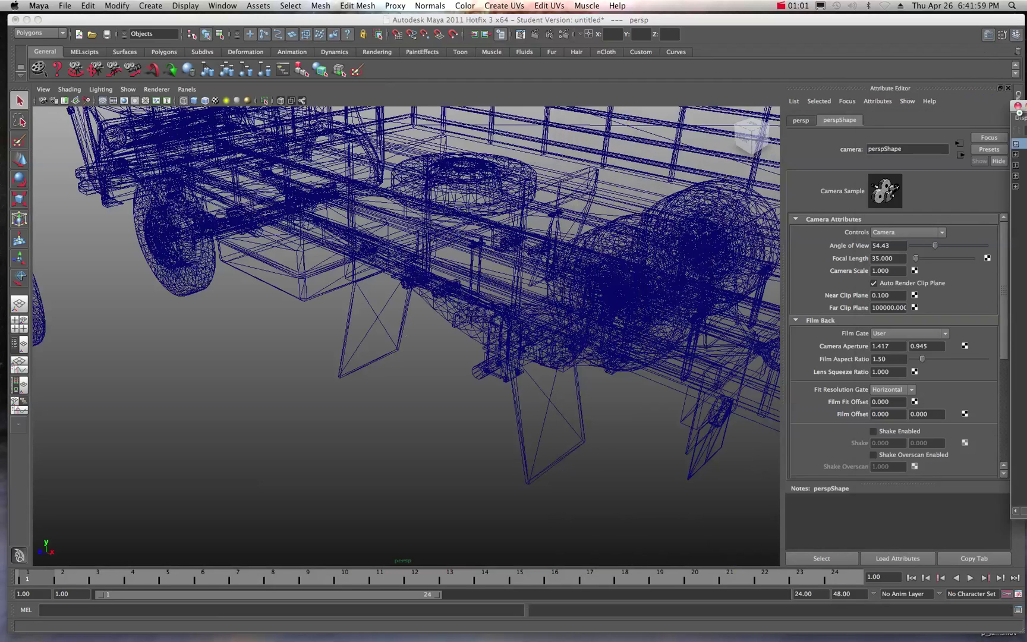
scroll(473, 300, "down", 5)
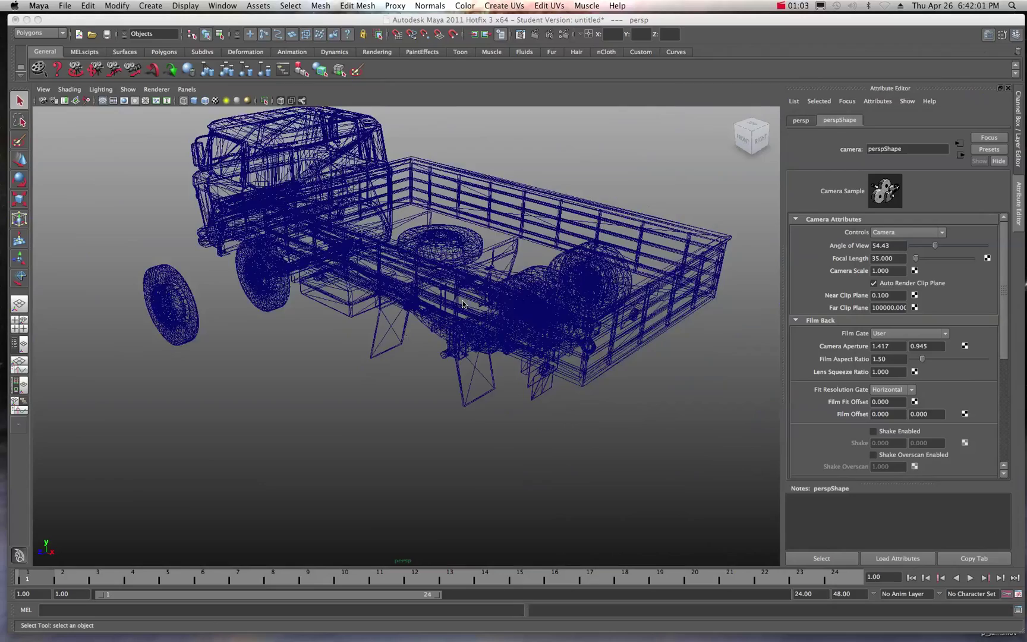
scroll(467, 304, "up", 8)
scroll(416, 342, "up", 10)
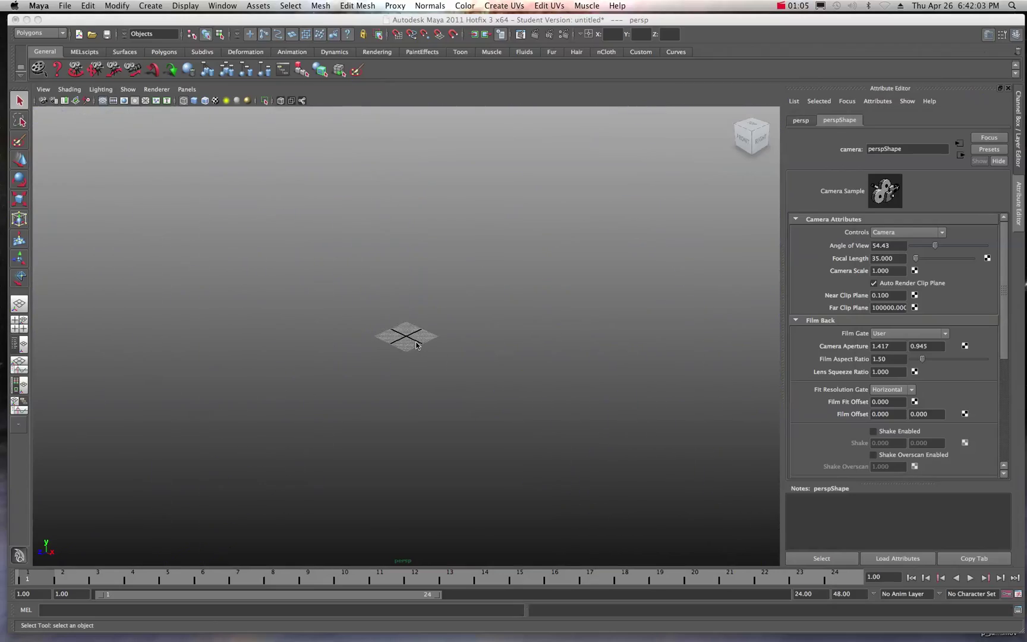
scroll(413, 320, "down", 3)
scroll(413, 321, "down", 10)
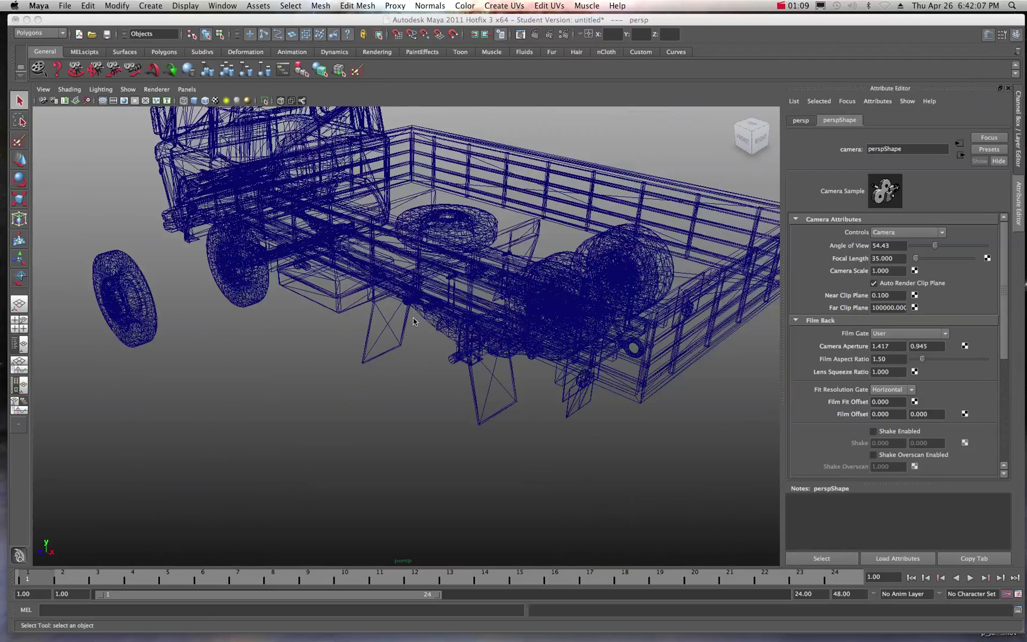
scroll(414, 318, "down", 3)
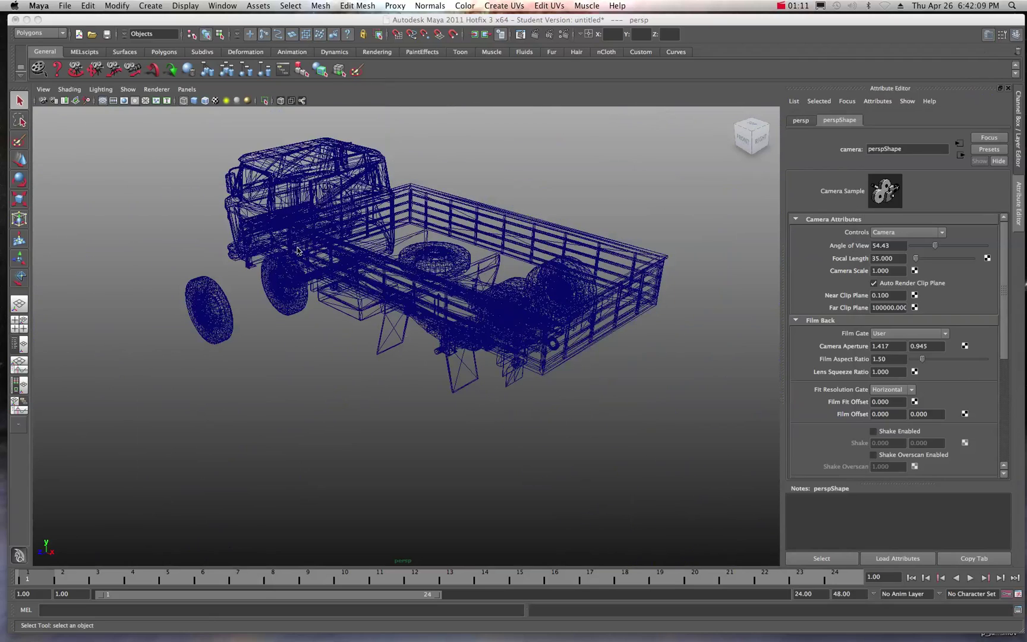
Step: Show the truck smooth shaded with wireframe overlay and orbit to side and rear views
left_click(194, 101)
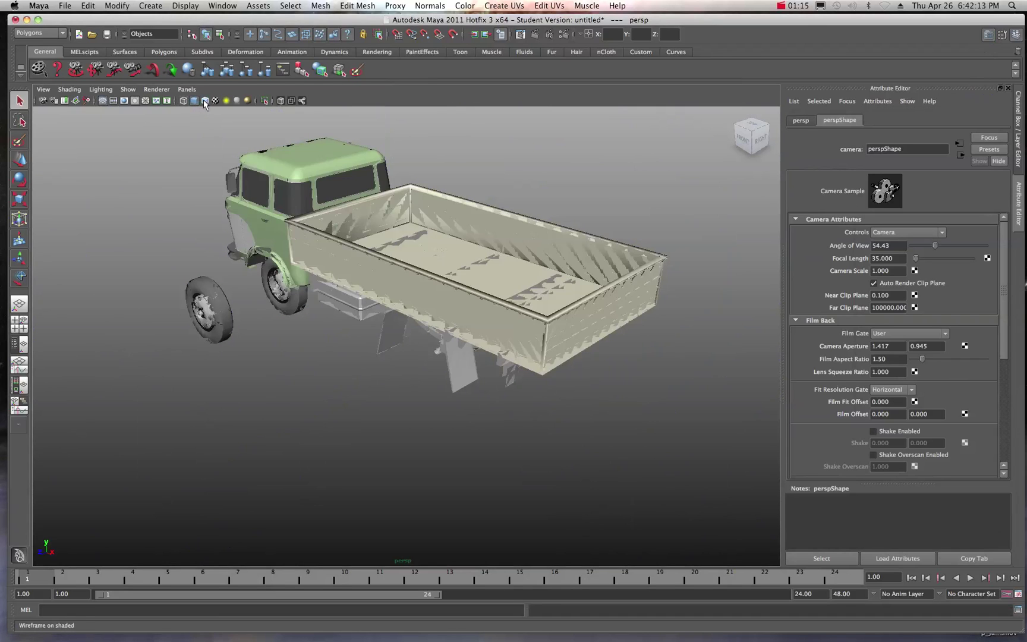
left_click(204, 101)
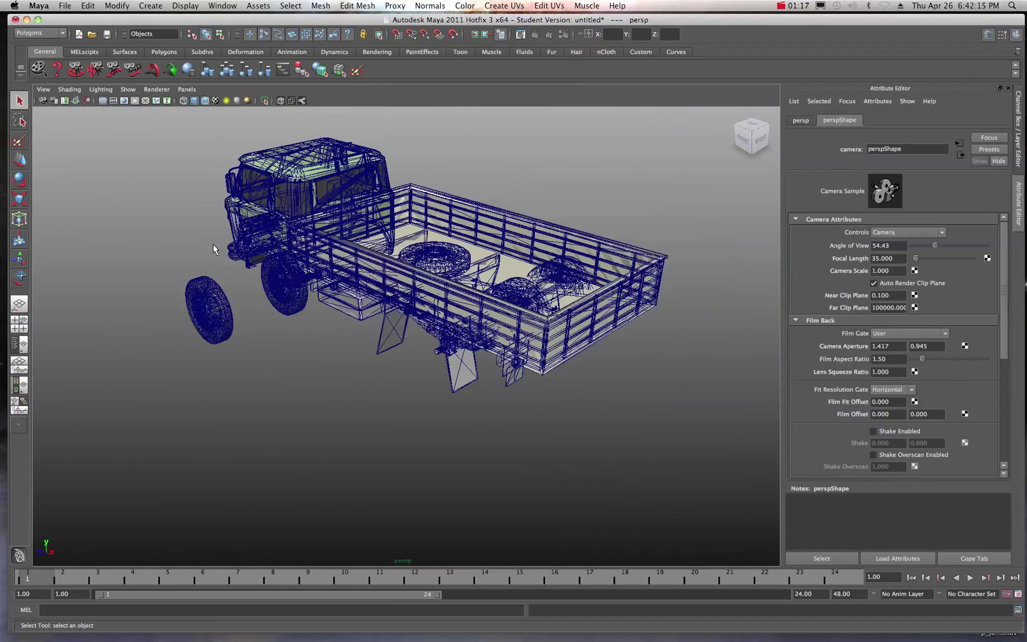
left_click_drag(255, 273, 453, 264, "alt")
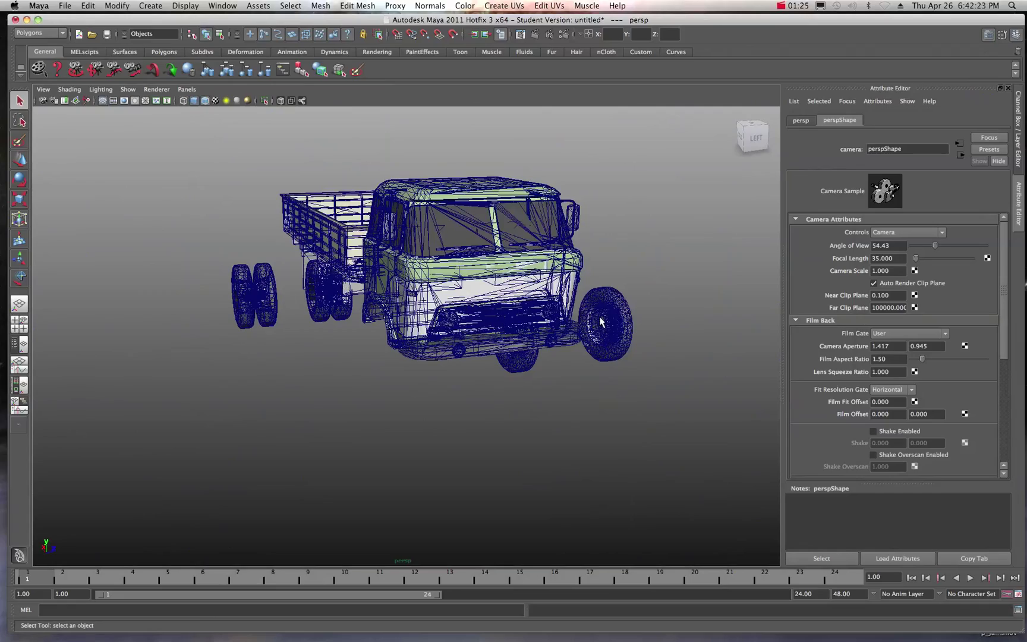
left_click_drag(597, 321, 384, 321, "alt")
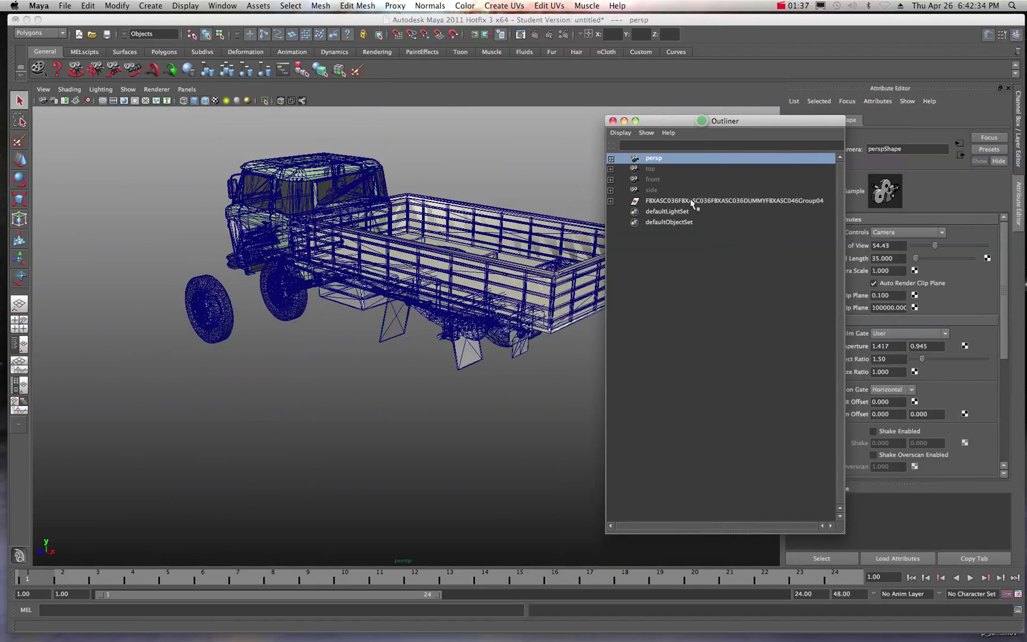
Step: Select the Group04 truck group and scale it uniformly to 0.149
left_click(690, 200)
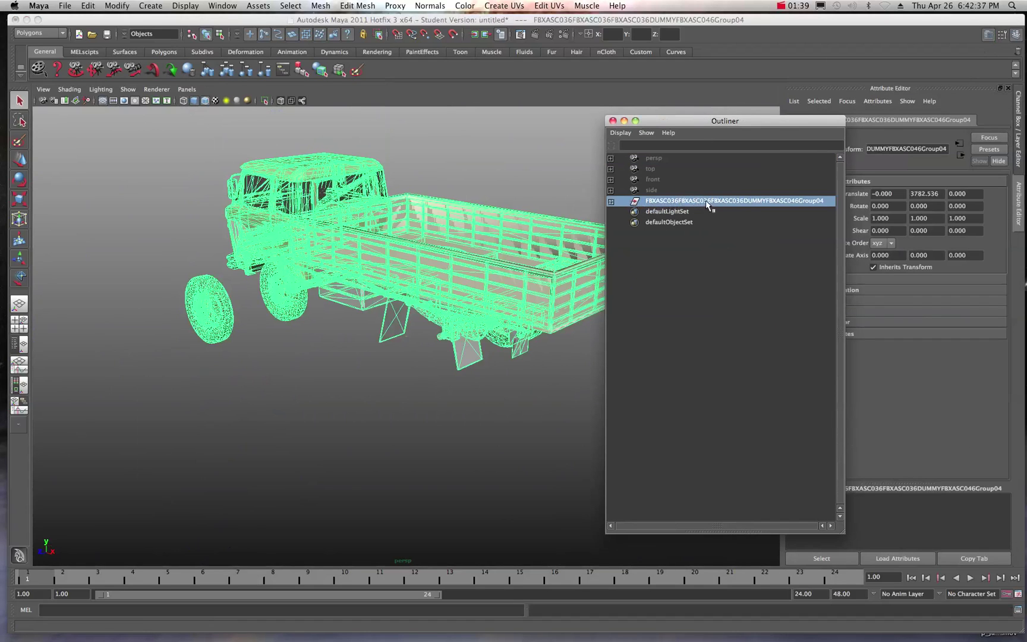
key("super+w")
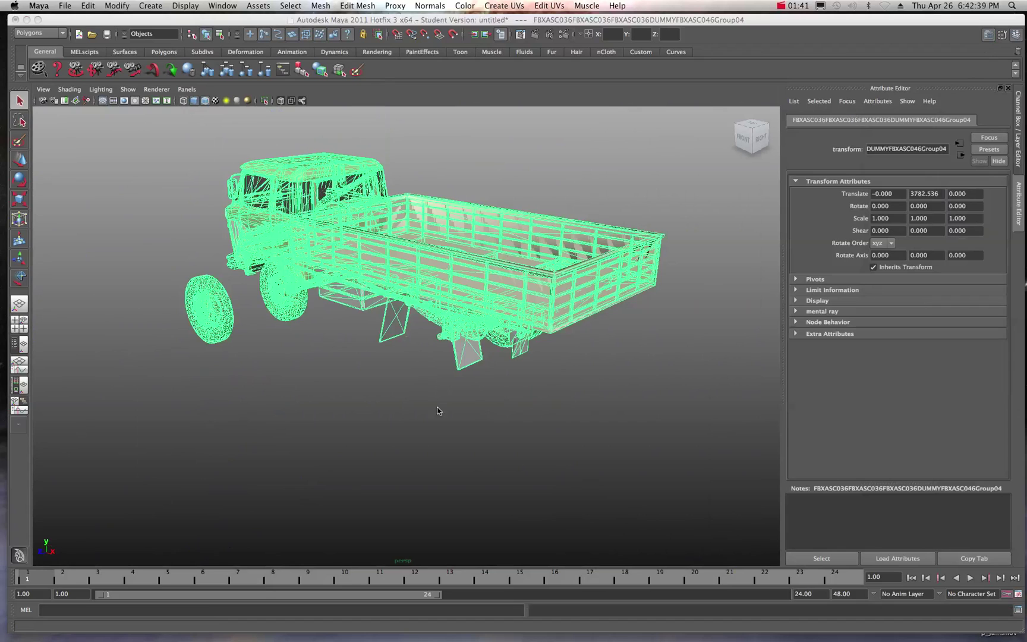
left_click(19, 199)
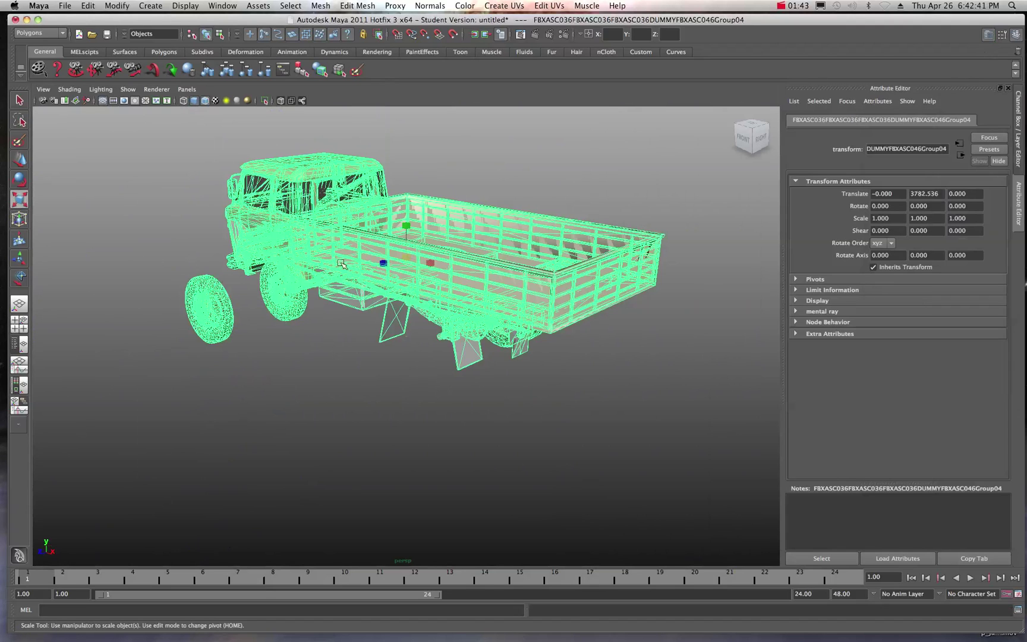
left_click_drag(399, 258, 162, 223)
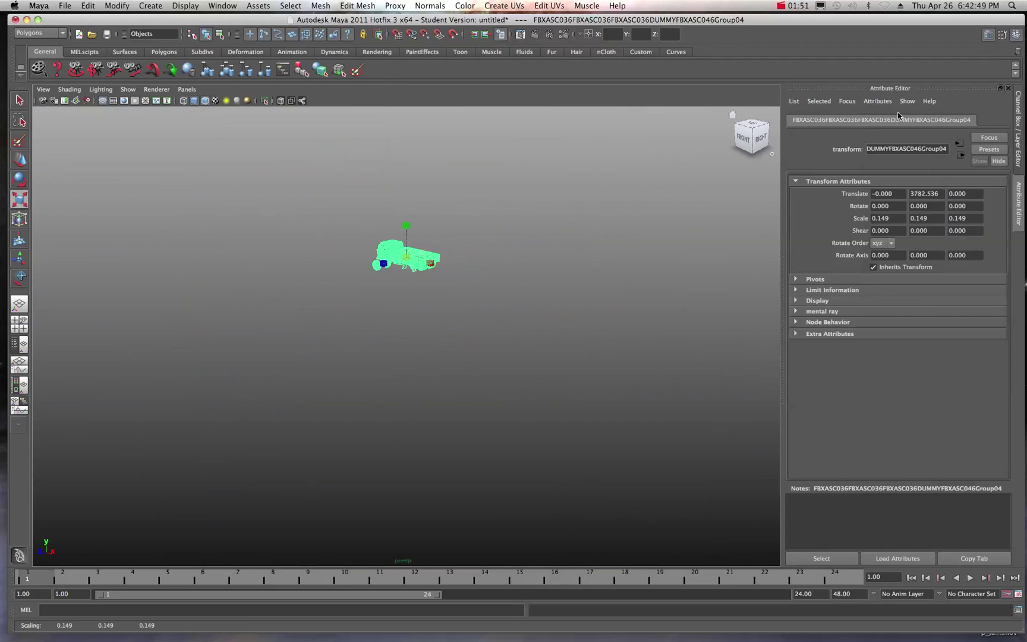
Step: Set the truck group's Translate Y to 0 in the Channel Box
left_click(1016, 36)
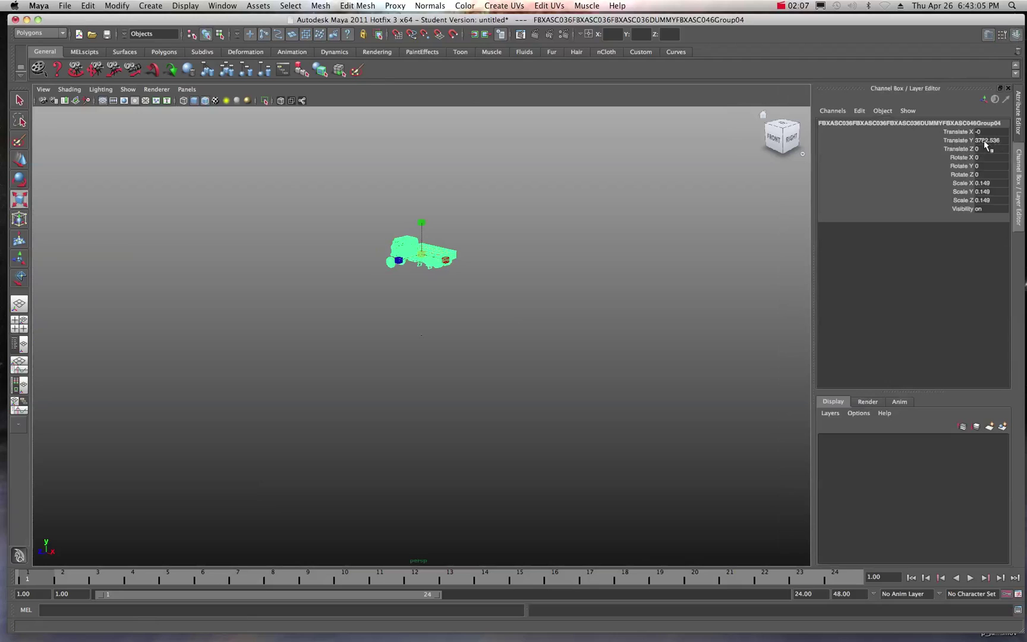
double_click(984, 141)
type("0")
key("Return")
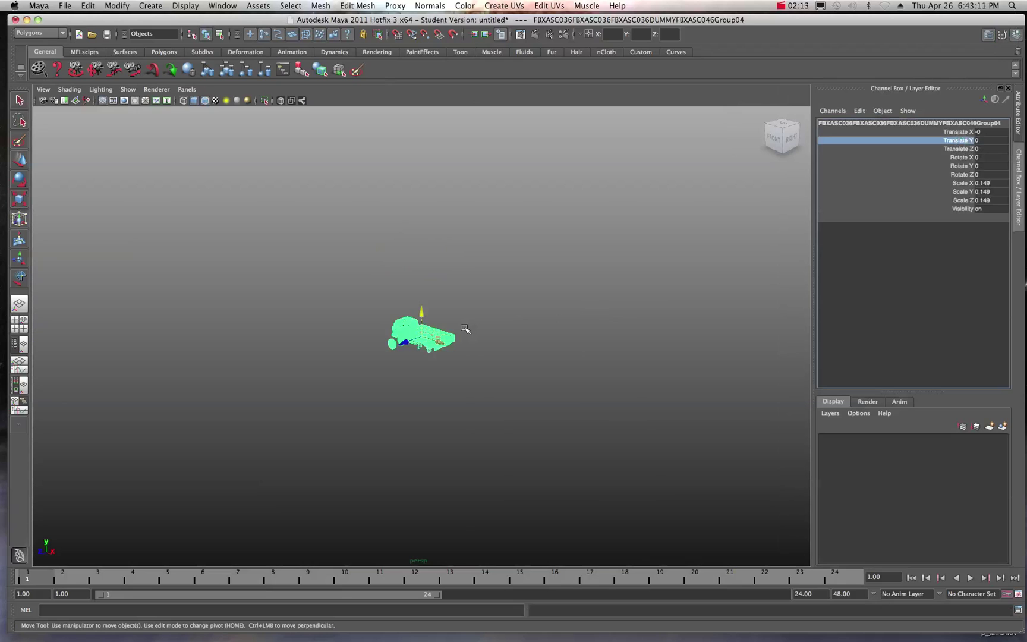
Step: Scale the truck group down in stages (0.048, 0.015, 0.006, 0.005) to 0.001, reframing between drags
scroll(465, 329, "up", 10)
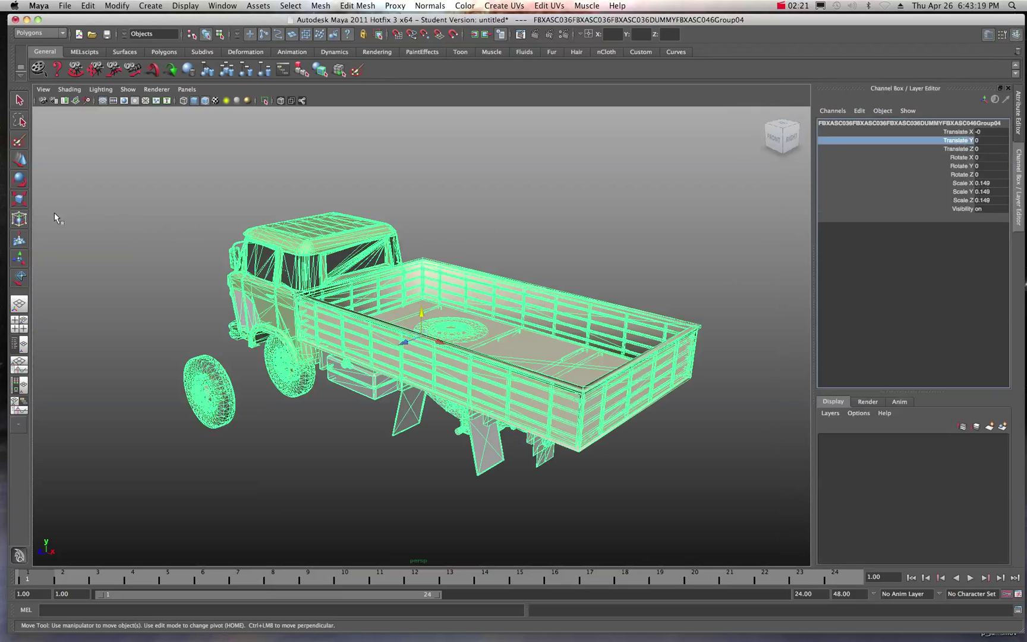
left_click(20, 199)
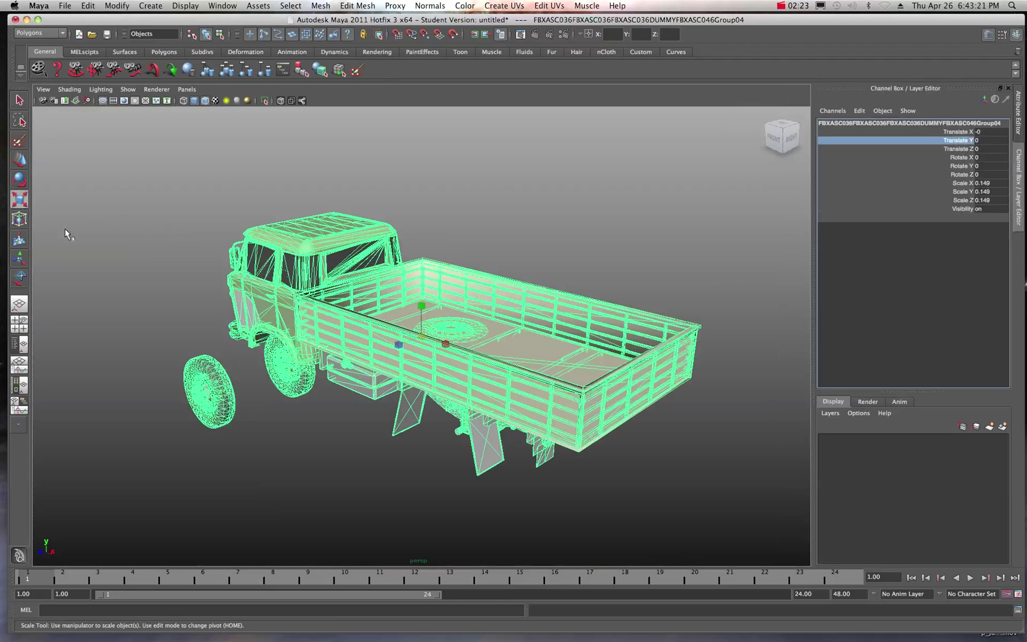
left_click_drag(420, 346, 210, 243)
left_click_drag(421, 336, 355, 297)
key("f")
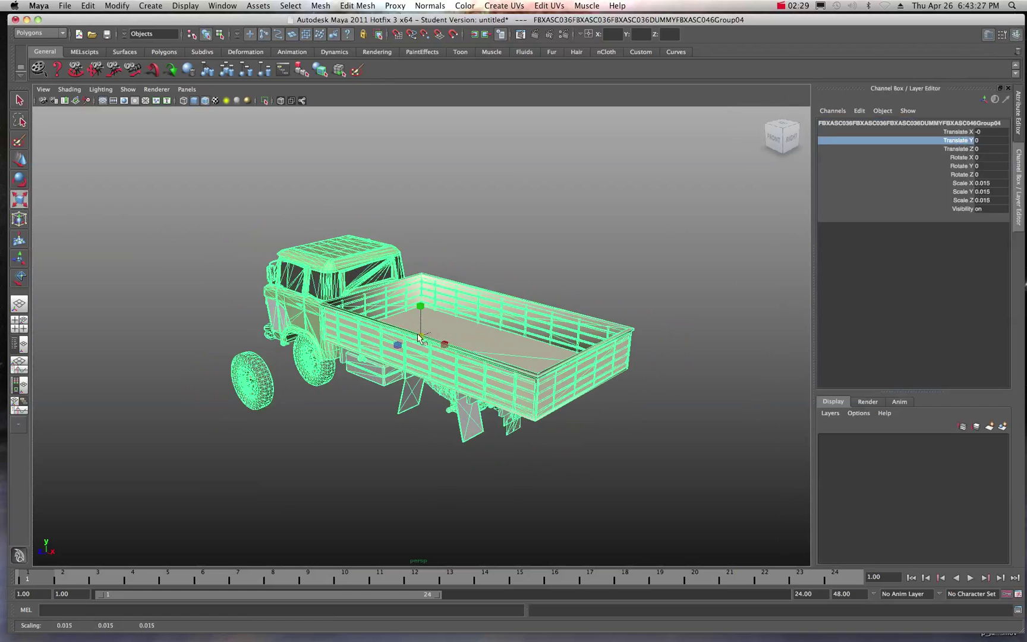
left_click_drag(421, 337, 271, 276)
key("f")
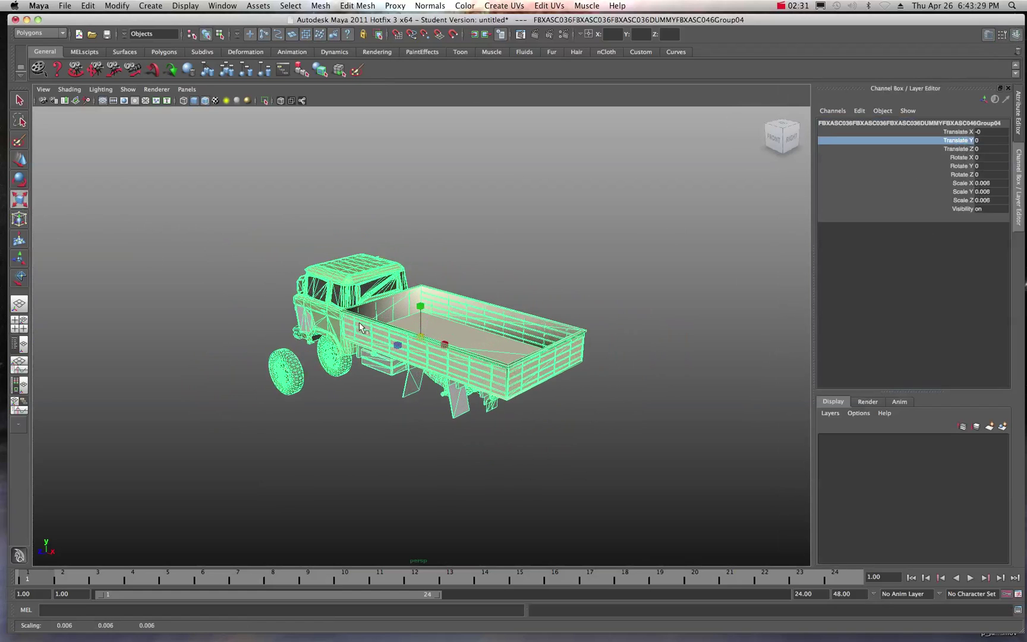
left_click_drag(420, 335, 248, 276)
key("f")
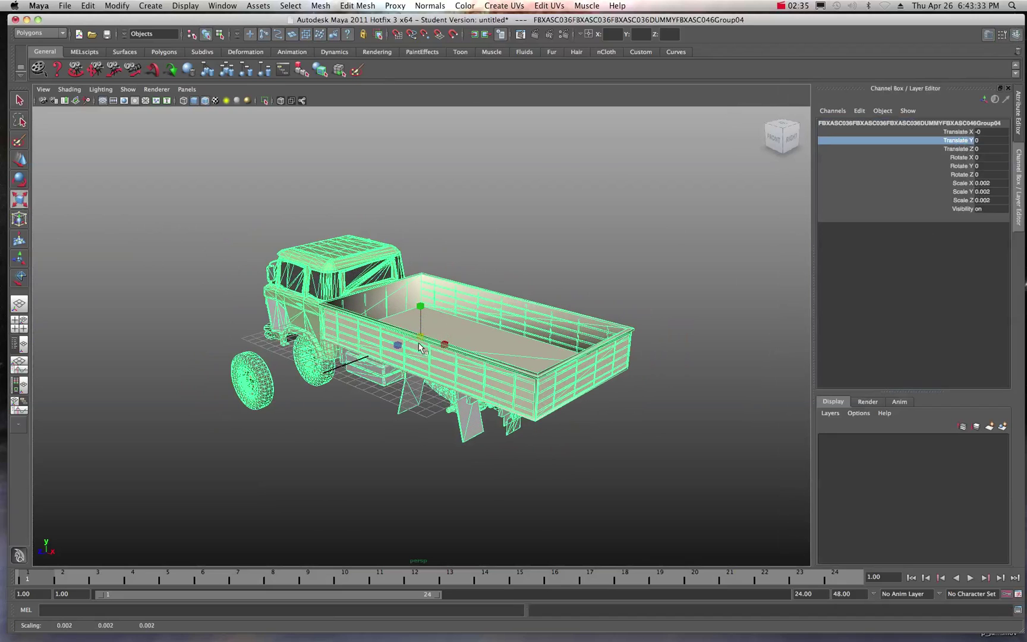
left_click_drag(421, 336, 299, 289)
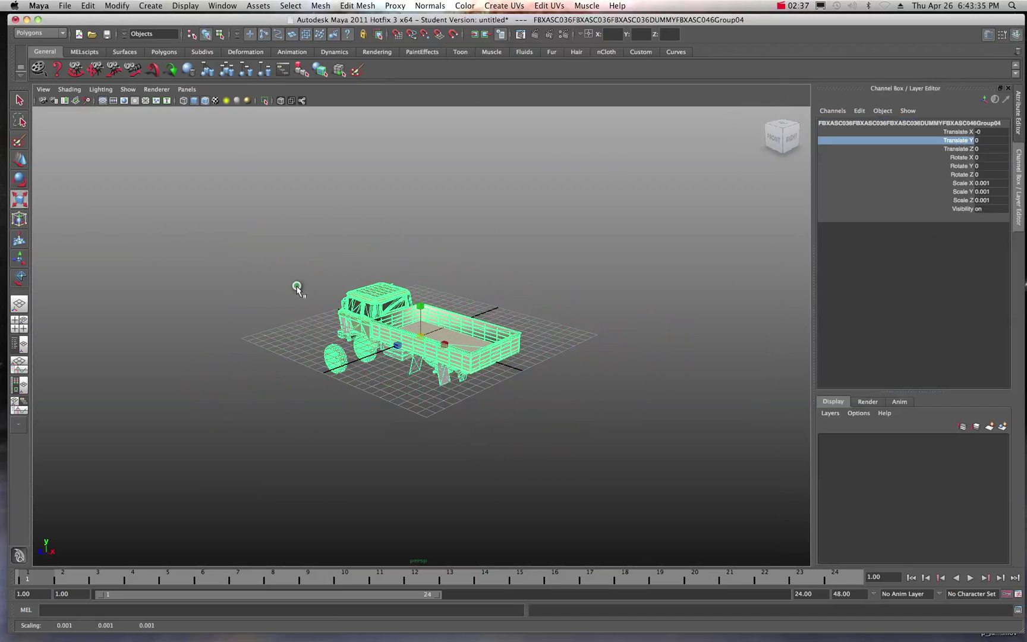
key("f")
left_click_drag(419, 339, 529, 373)
Step: Deselect the truck and select the loose wheel02 mesh standing beside it
key("r")
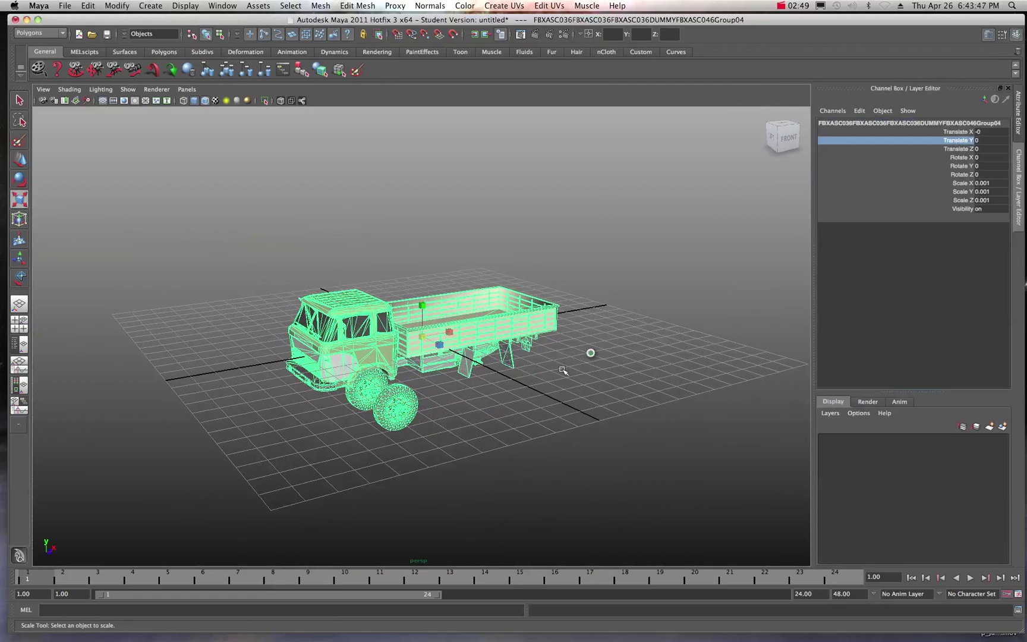
left_click(591, 355)
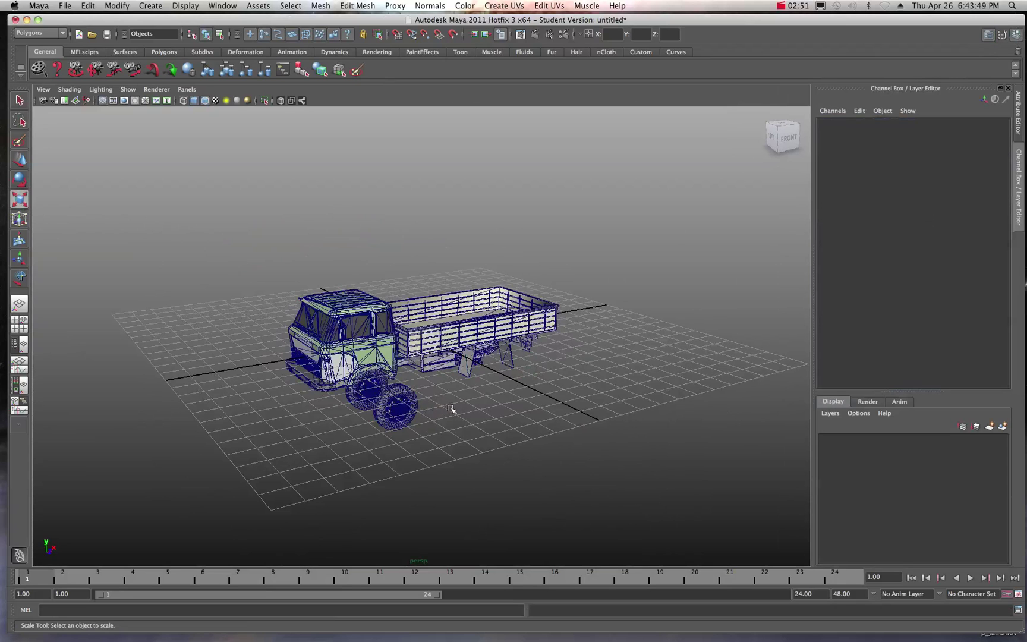
left_click_drag(450, 409, 522, 367, "alt")
left_click(495, 387)
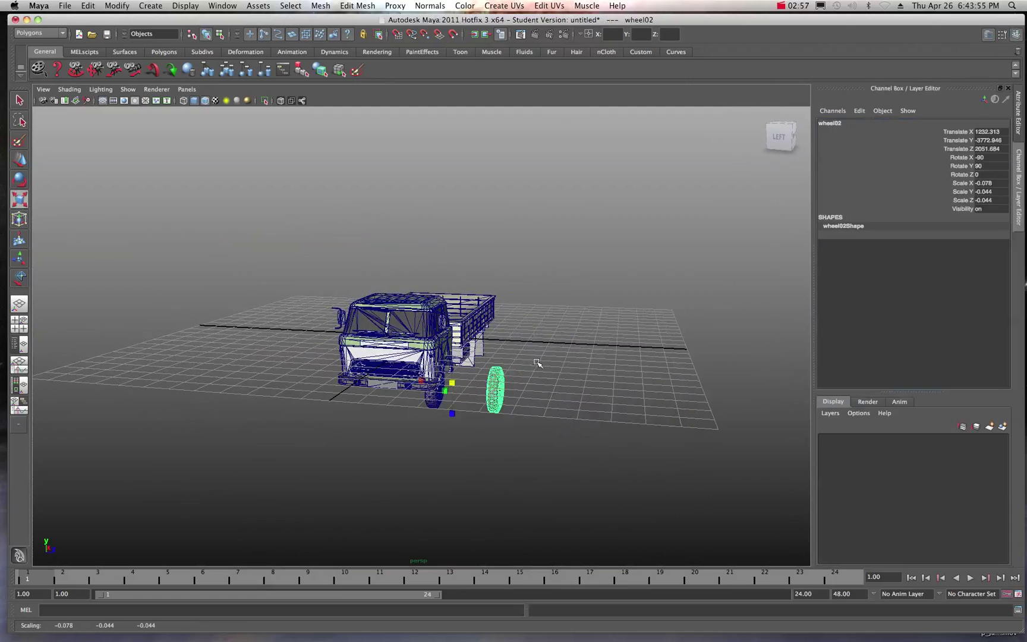
scroll(541, 360, "up", 5)
scroll(565, 354, "up", 8)
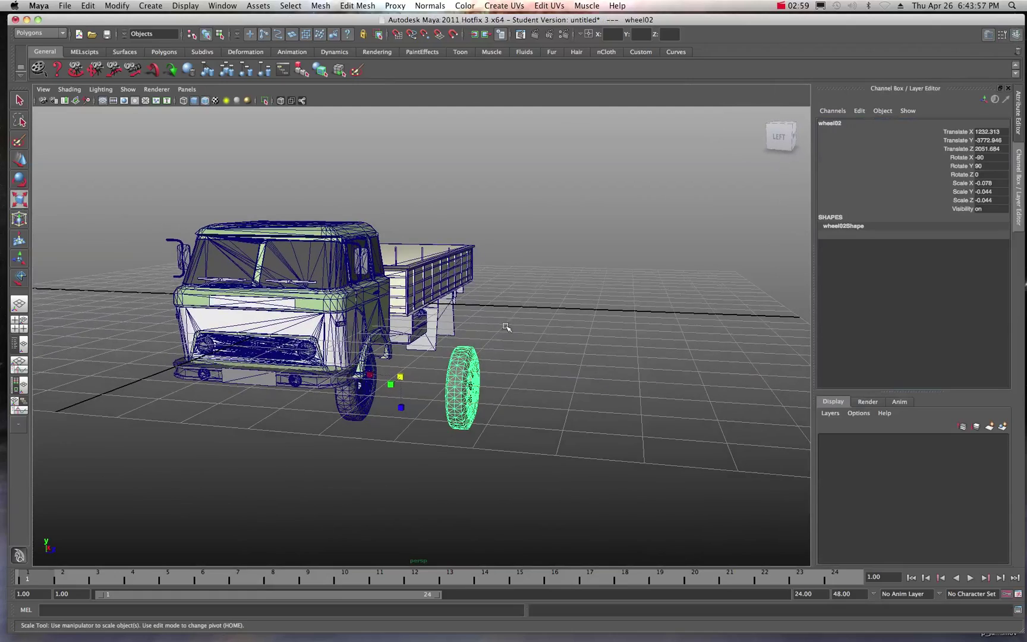
left_click_drag(545, 345, 533, 341, "alt")
key("bracketleft")
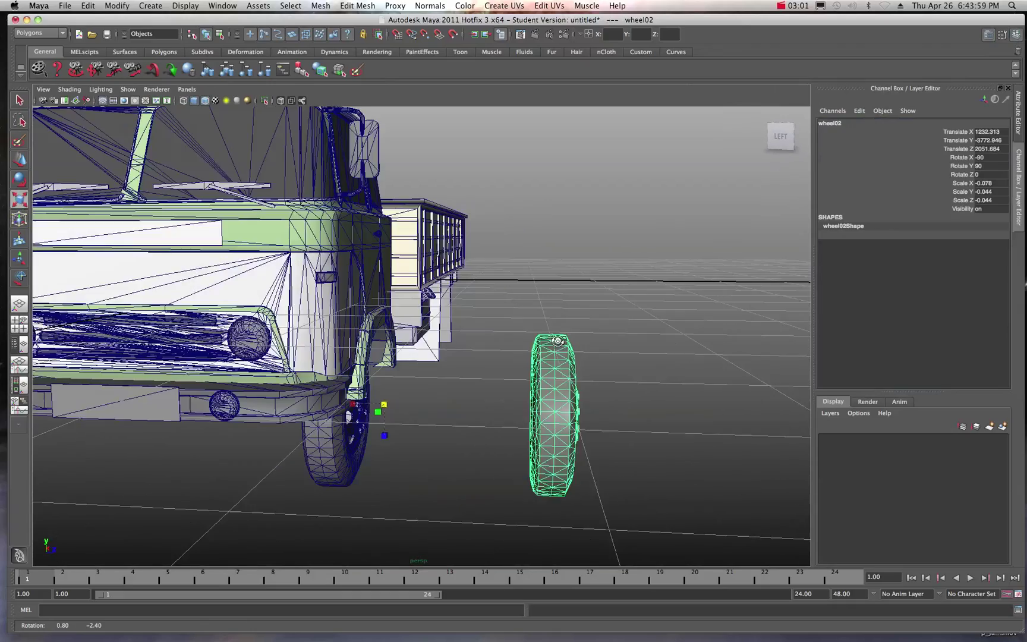
key("bracketleft")
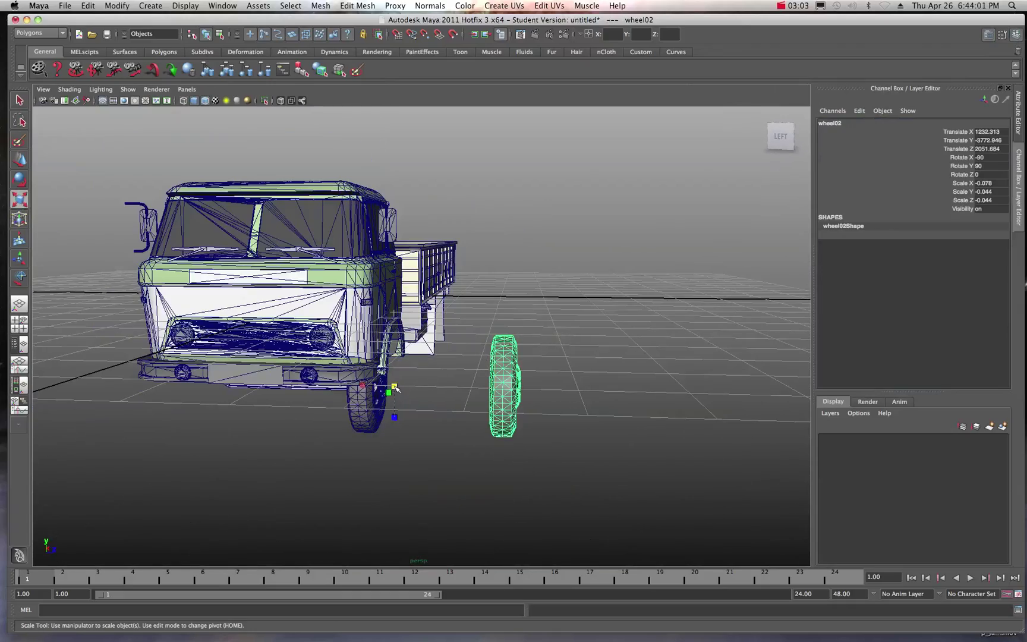
mouse_move(433, 386)
left_mouse_down("alt")
mouse_move(427, 372)
mouse_move(381, 387)
mouse_move(373, 367)
mouse_move(332, 362)
mouse_move(359, 378)
mouse_move(416, 379)
left_mouse_up("alt")
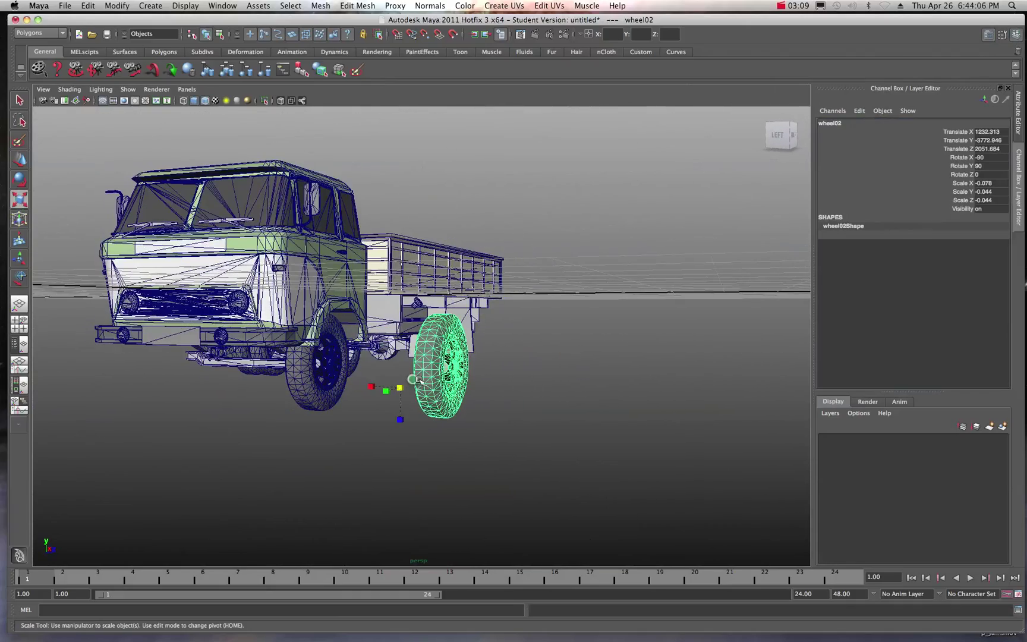
Step: Center wheel02's pivot with Modify > Center Pivot, then deselect it
left_click(116, 6)
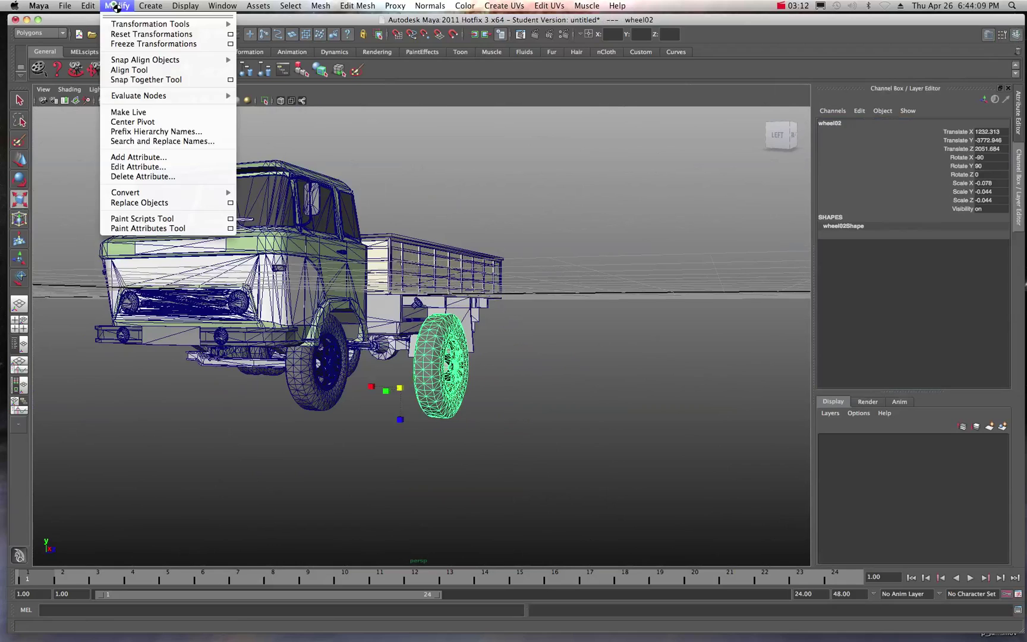
left_click(128, 121)
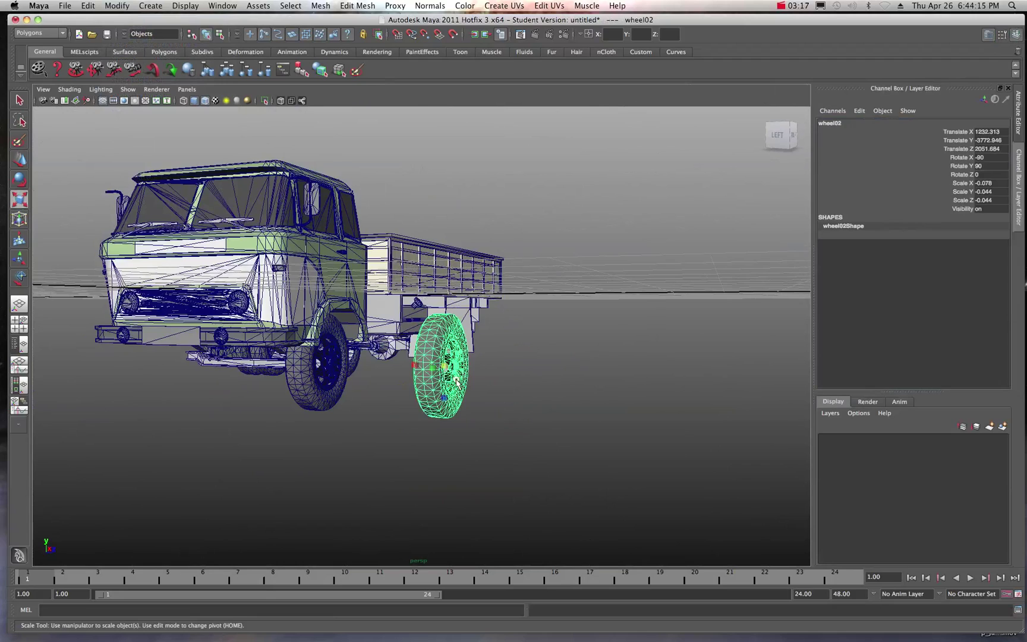
left_click_drag(456, 384, 437, 382, "alt")
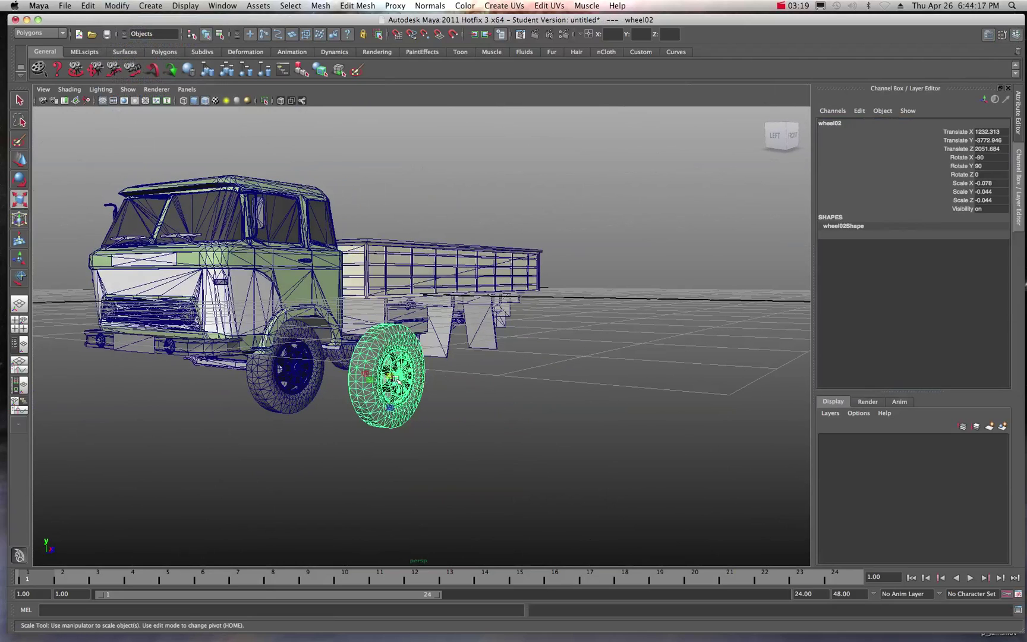
left_click_drag(440, 381, 424, 381, "alt")
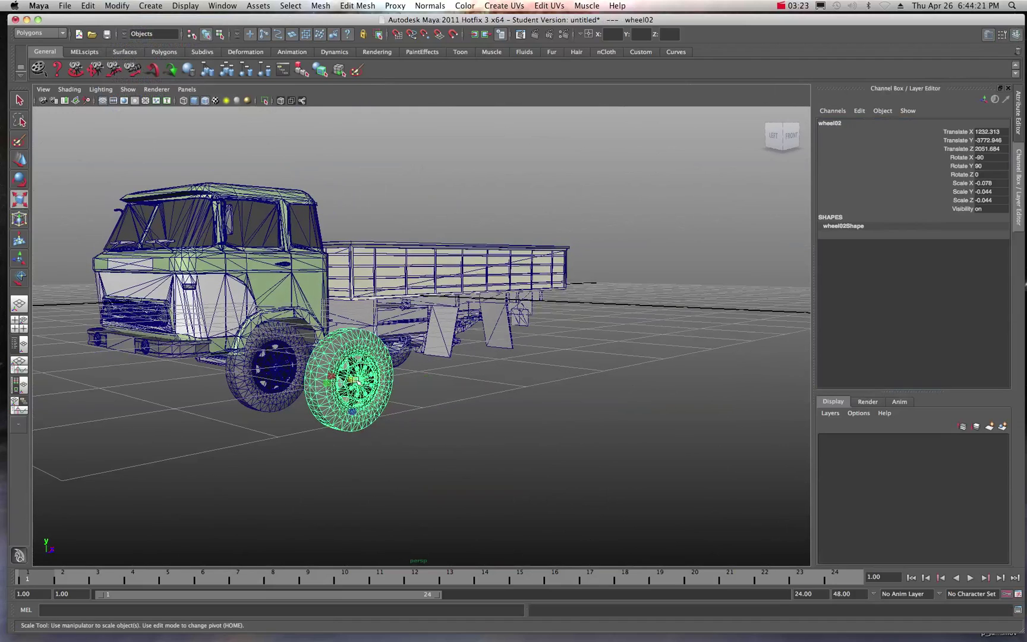
left_click(430, 391)
scroll(408, 406, "up", 5)
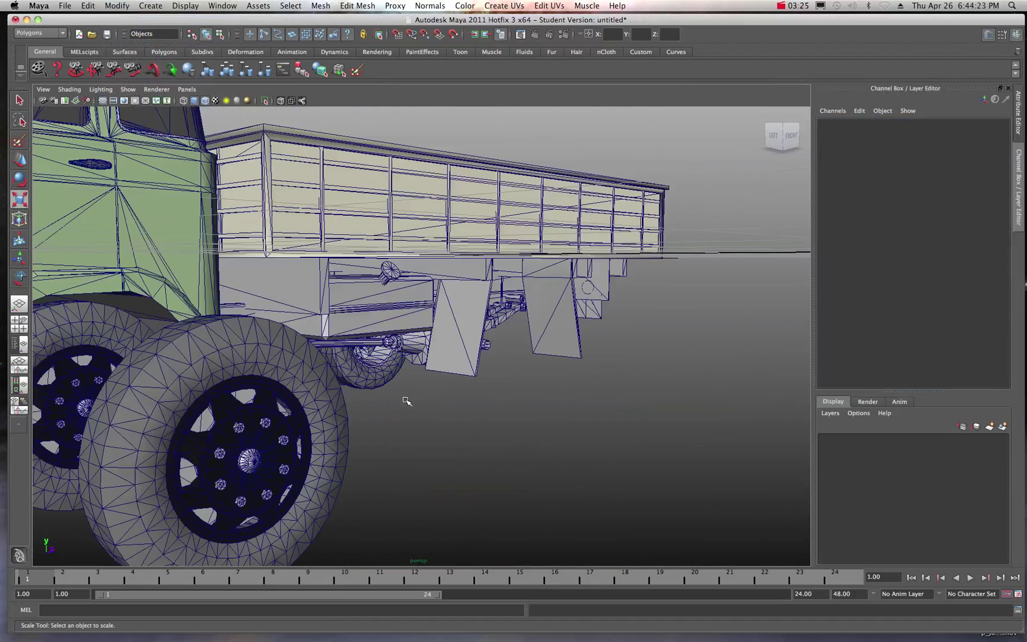
left_click_drag(245, 436, 259, 434, "alt")
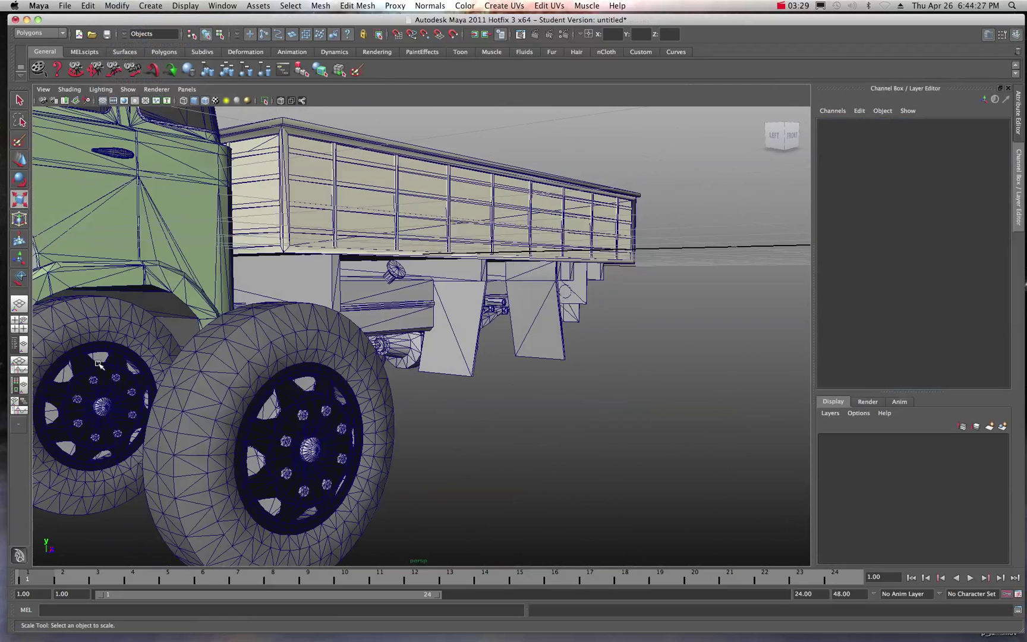
Step: Select wheel02 and set its Rotate Y to -90 in the Channel Box
left_click(187, 417)
left_click_drag(271, 402, 292, 358, "alt")
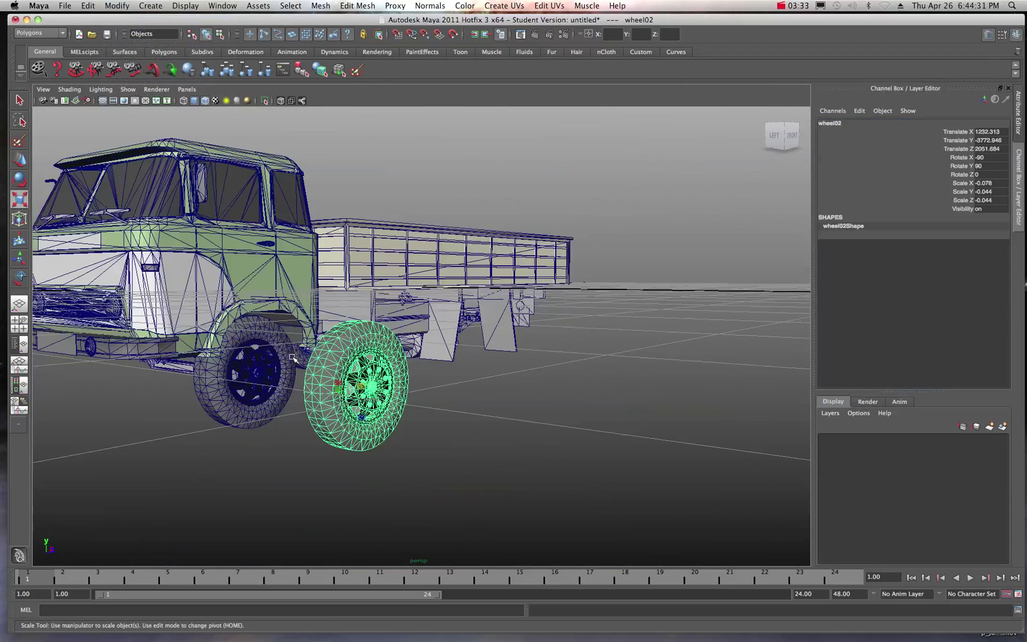
left_click(19, 180)
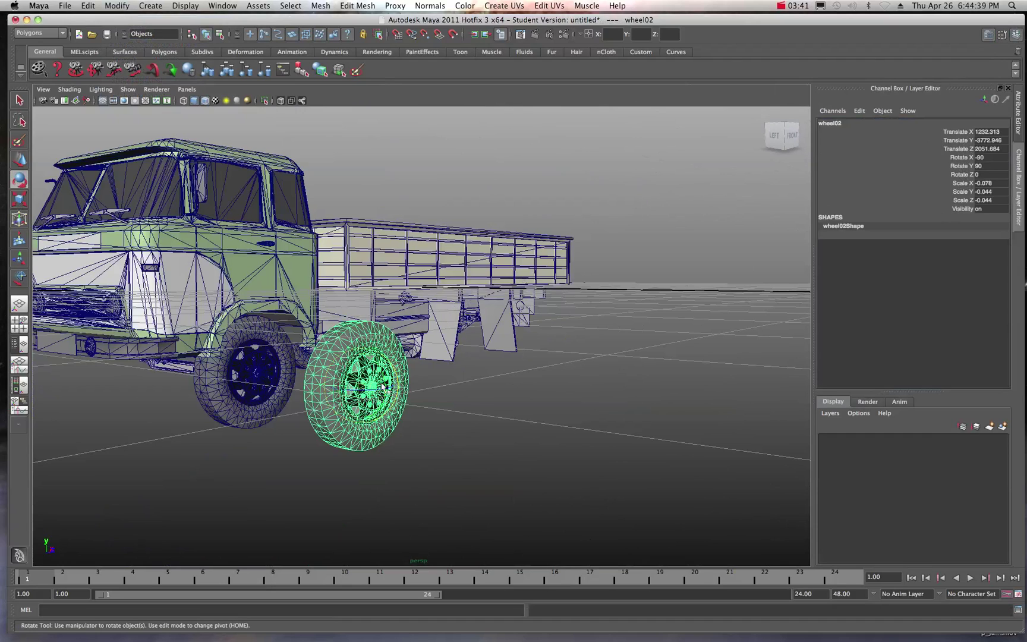
left_click_drag(378, 394, 347, 393)
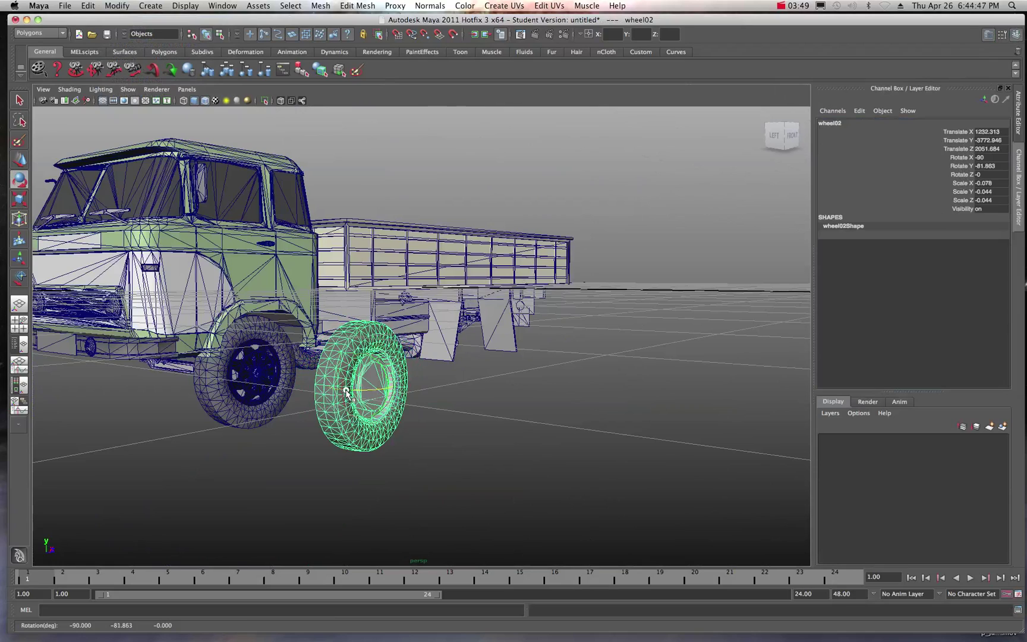
double_click(991, 166)
type("-90")
key("Return")
left_click_drag(475, 315, 520, 313, "alt")
scroll(519, 310, "down", 3)
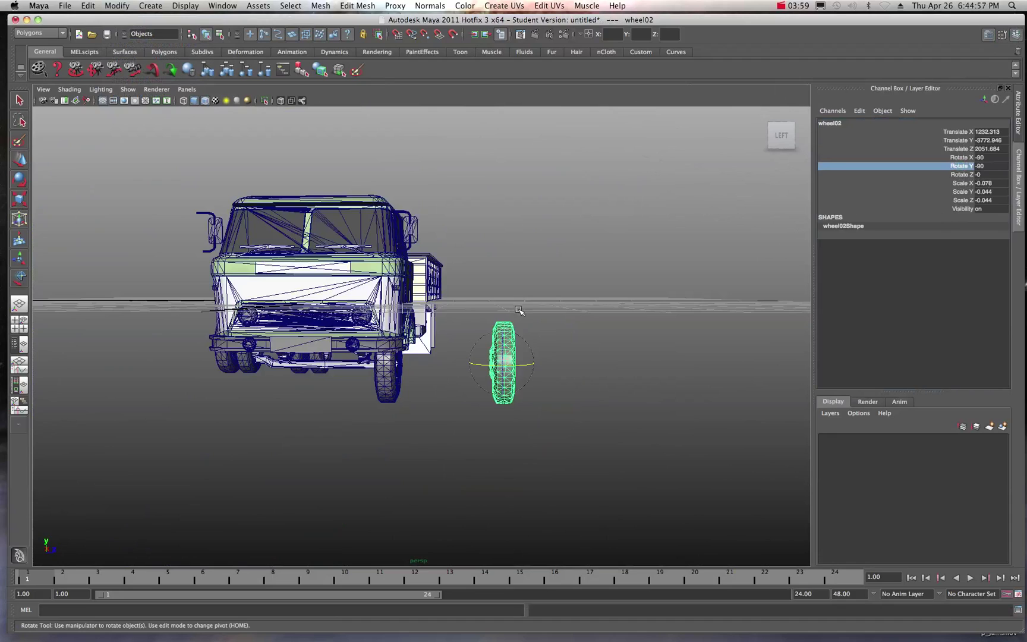
key("w")
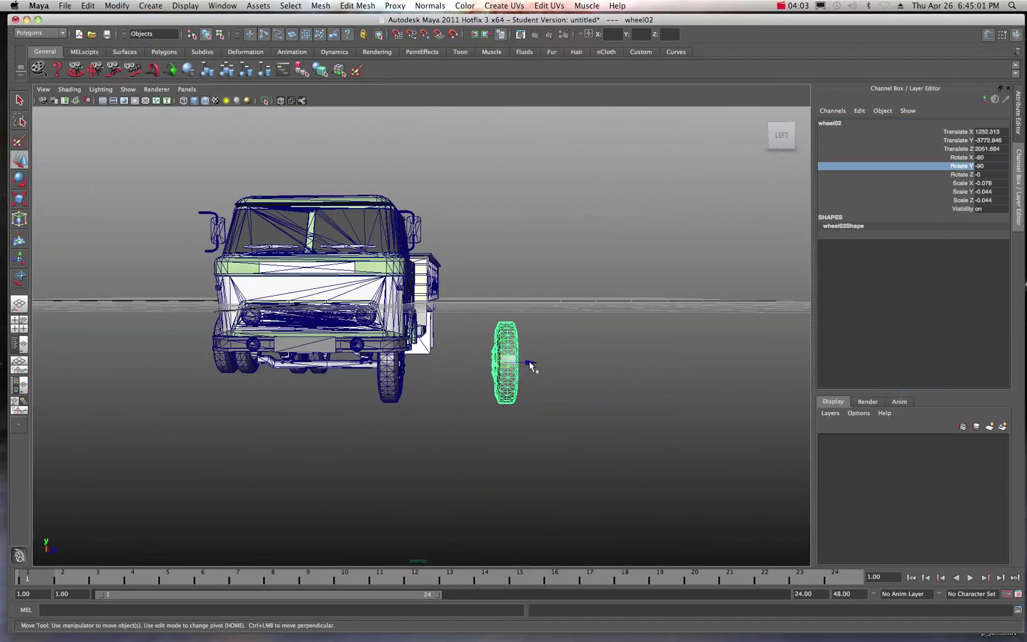
Step: Slide wheel02 along Z under the truck's front left, undoing an accidental wheel01 move
left_click_drag(529, 362, 275, 355)
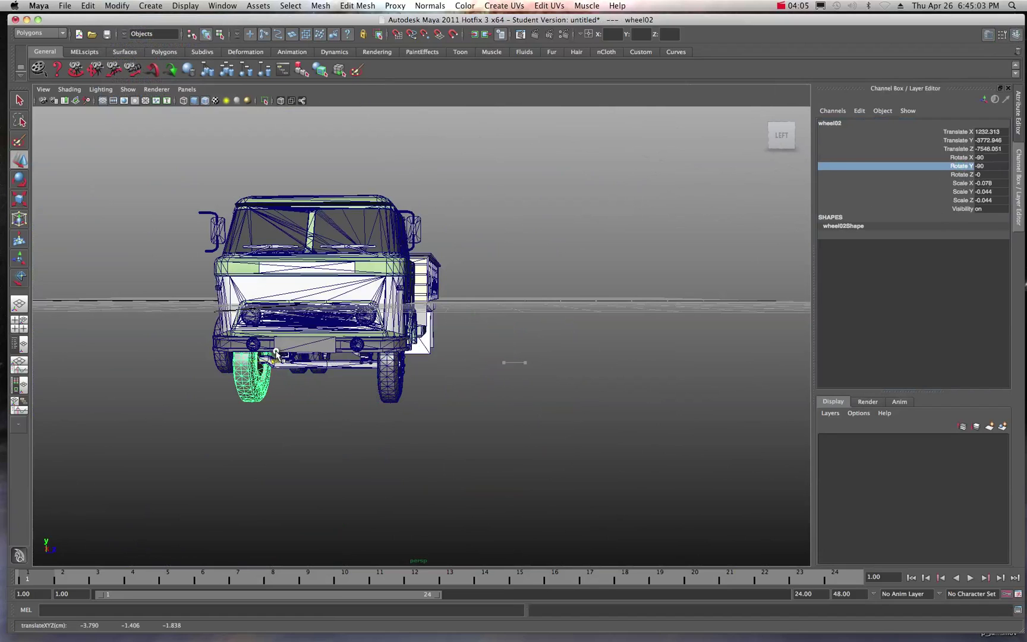
left_click(388, 387)
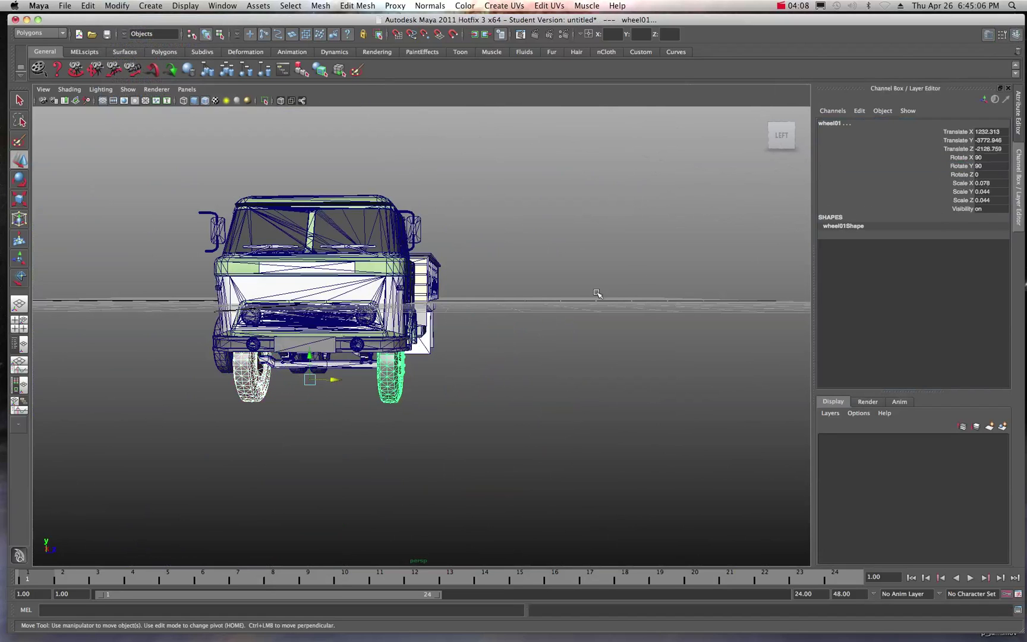
left_click(782, 137)
scroll(418, 348, "down", 3)
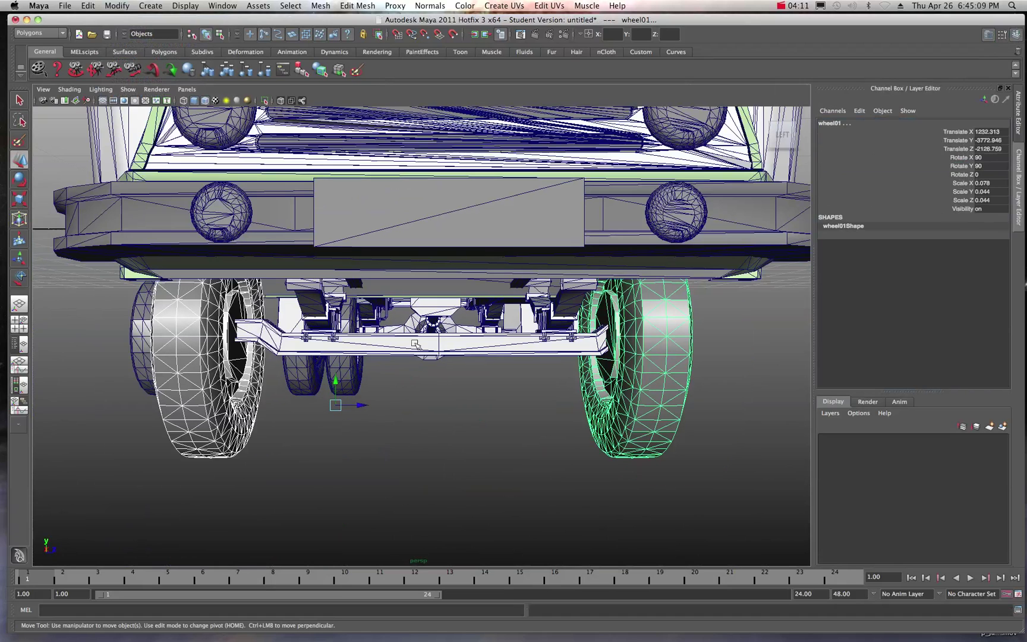
left_click_drag(362, 408, 370, 408)
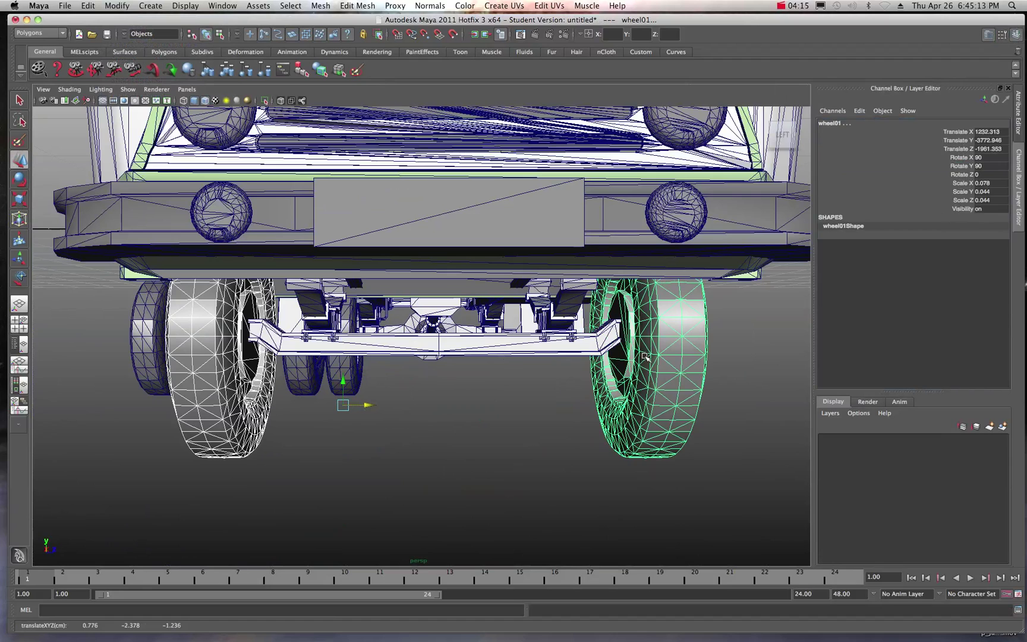
left_click(89, 8)
left_click(89, 24)
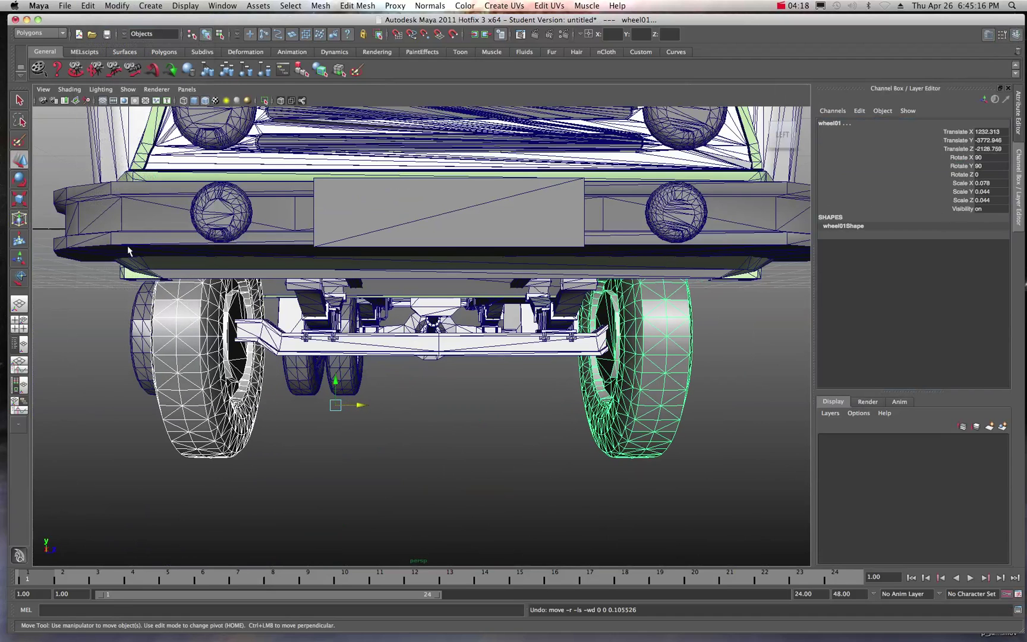
Step: Nudge wheel02 along Z to Translate Z -7354.436 beside the front axle
left_click(397, 404)
left_click(220, 404)
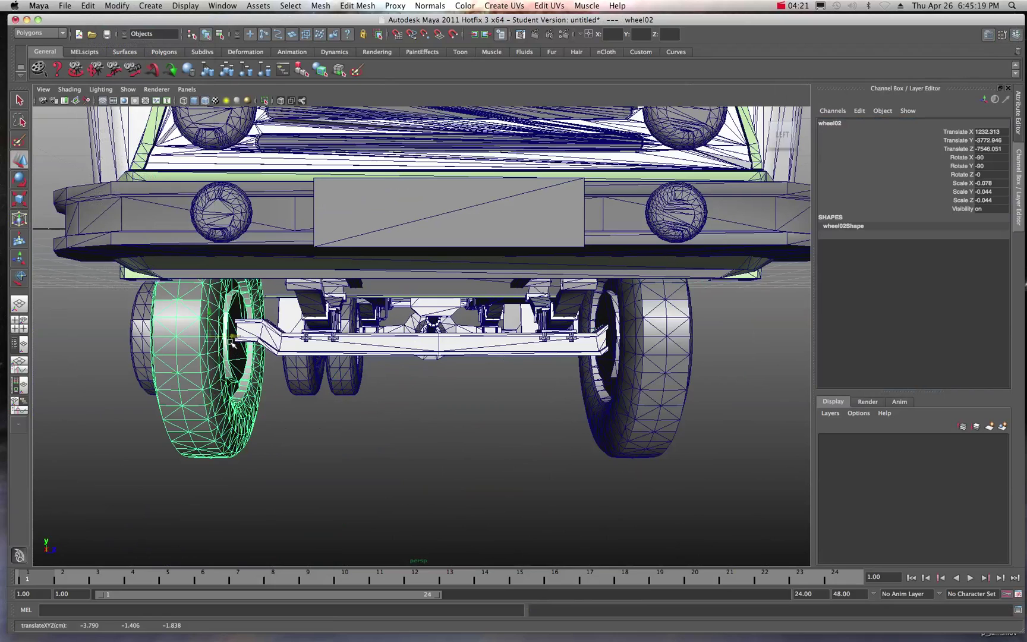
left_click_drag(234, 337, 243, 336)
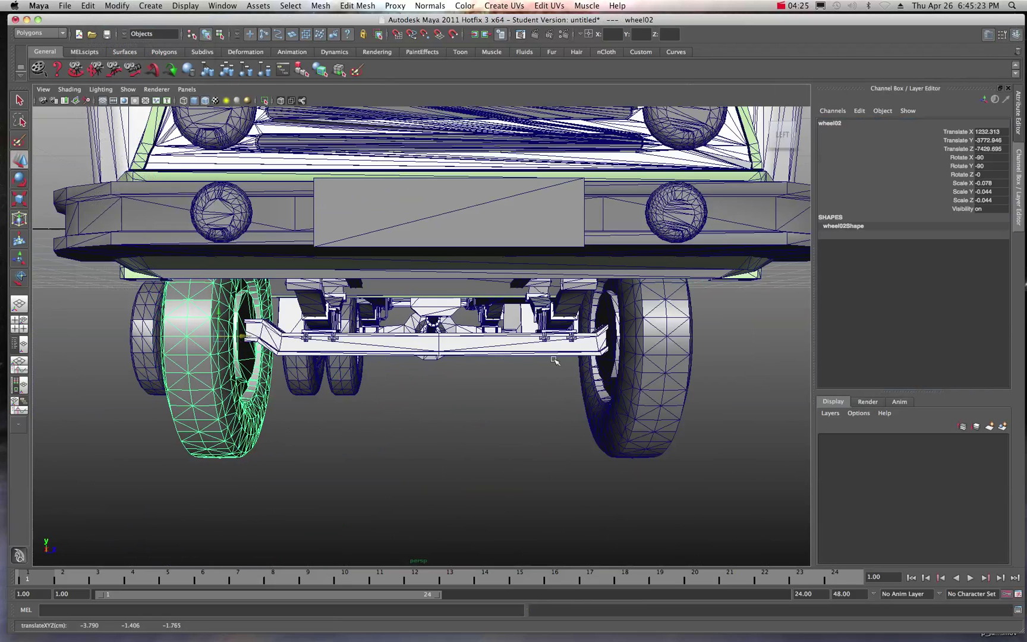
left_click_drag(244, 337, 251, 337)
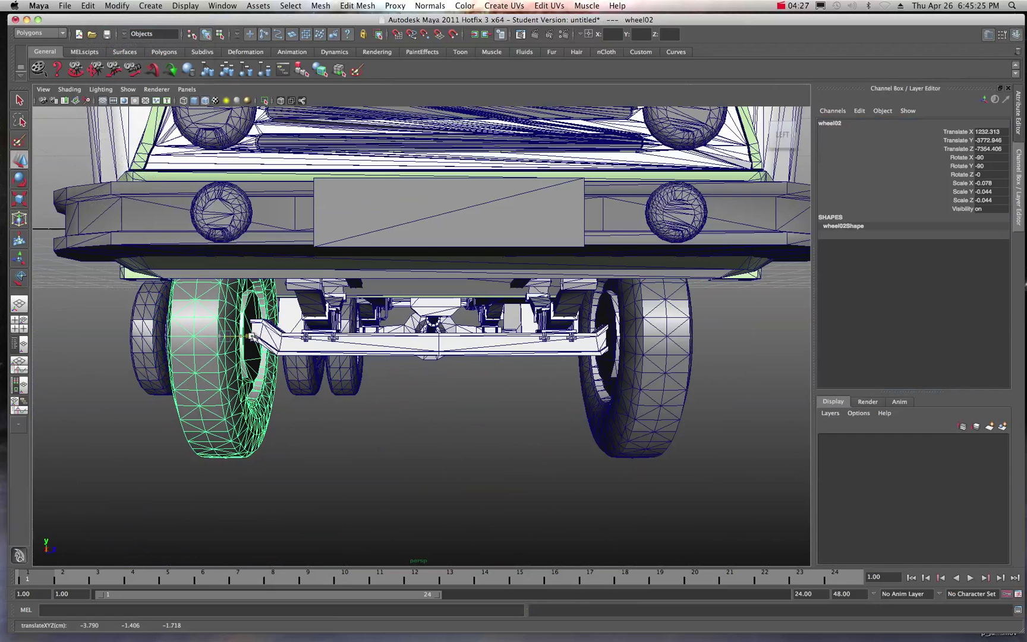
left_click(433, 443)
left_click_drag(432, 443, 395, 402, "alt")
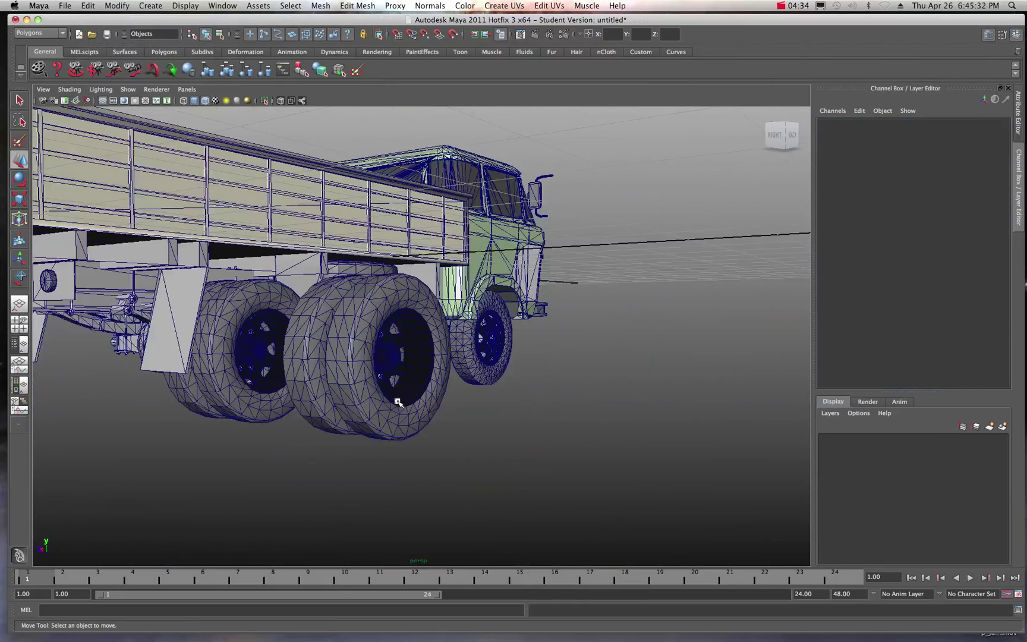
Step: Select wheel_rb01 and centre its pivot with Modify > Center Pivot
left_click(362, 388)
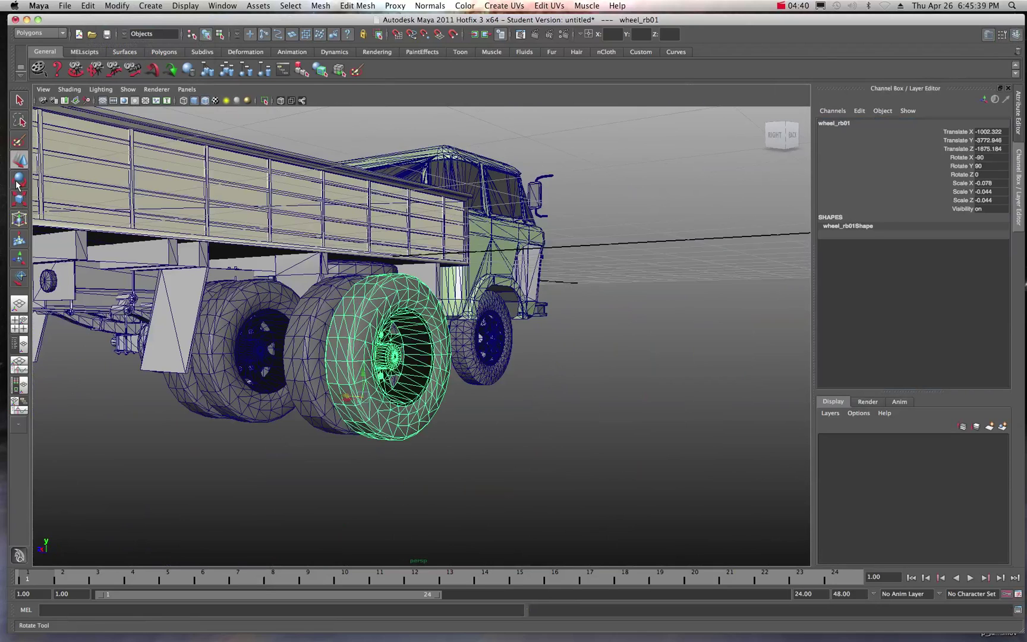
left_click_drag(359, 371, 388, 368, "alt")
left_click_drag(396, 411, 399, 398, "alt")
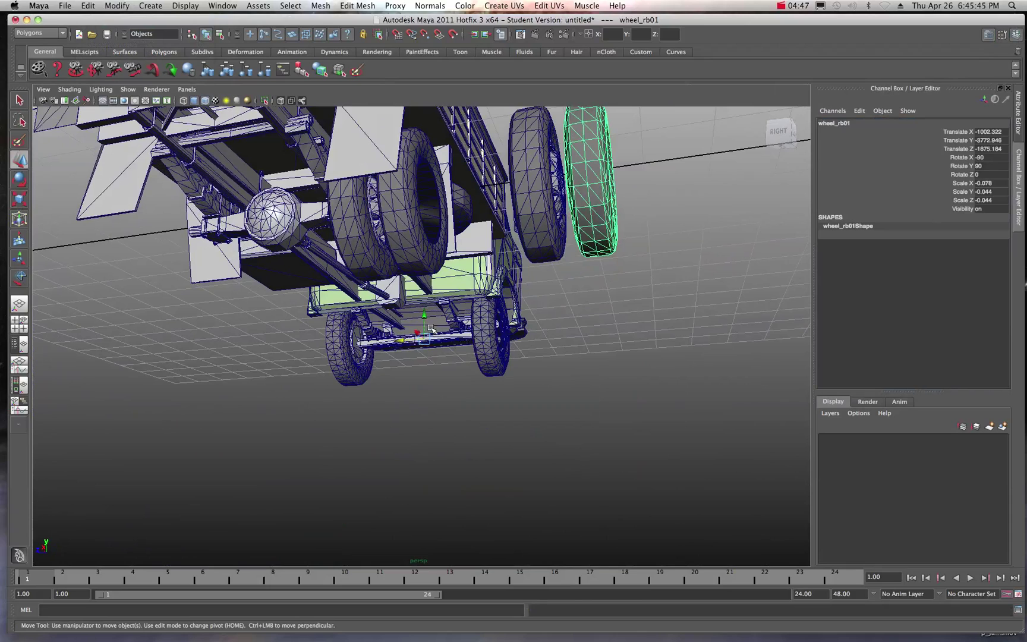
left_click_drag(452, 386, 449, 402, "alt")
left_click(117, 6)
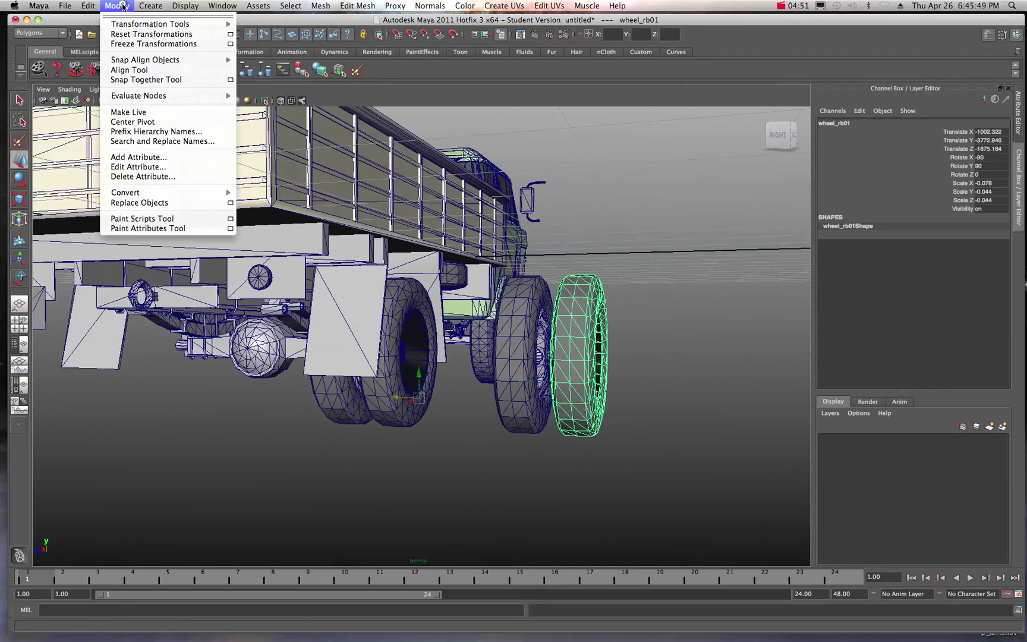
left_click(127, 124)
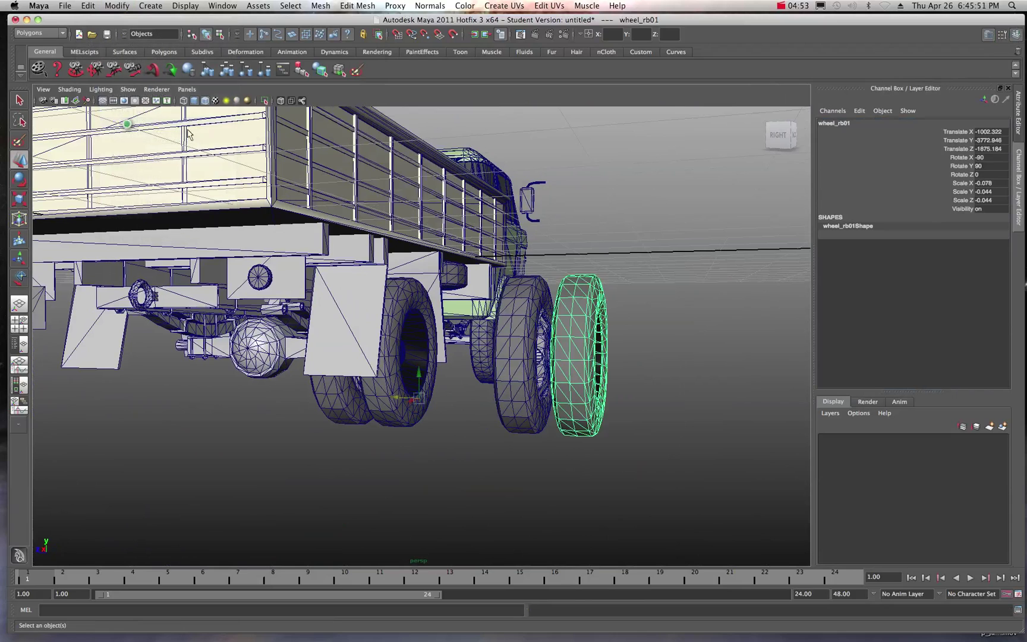
Step: Rotate wheel_rb01 around its vertical axis so Rotate Y reads -90
left_click(19, 178)
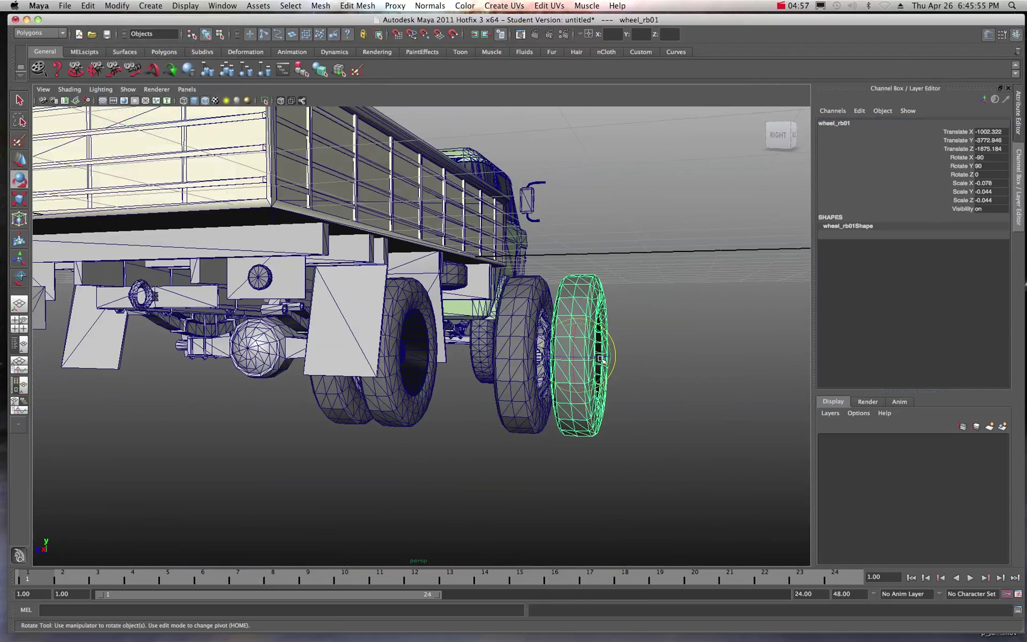
left_click_drag(601, 358, 561, 359)
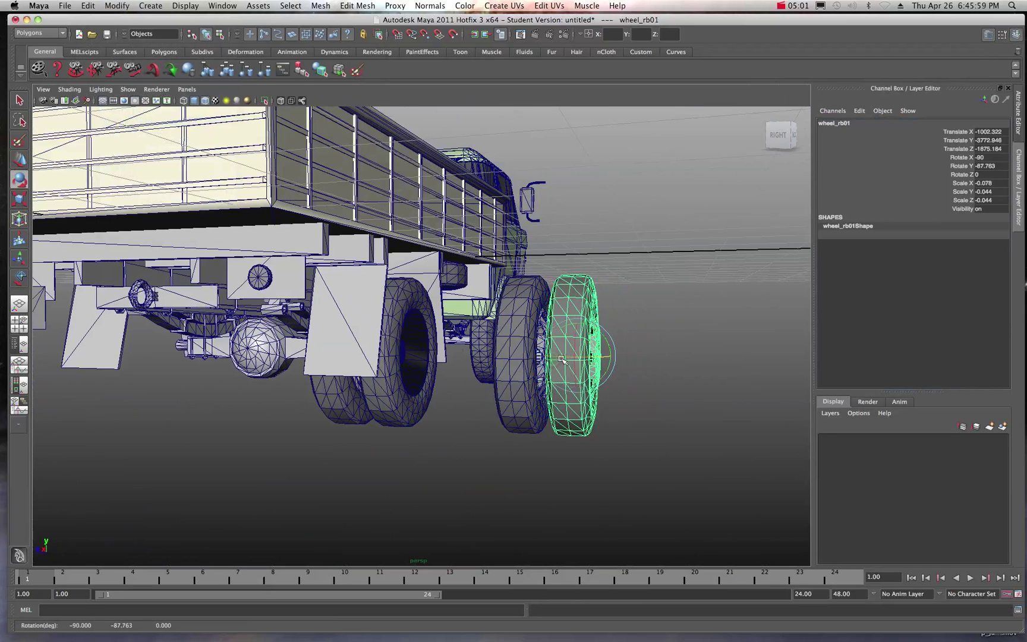
double_click(987, 166)
type("-")
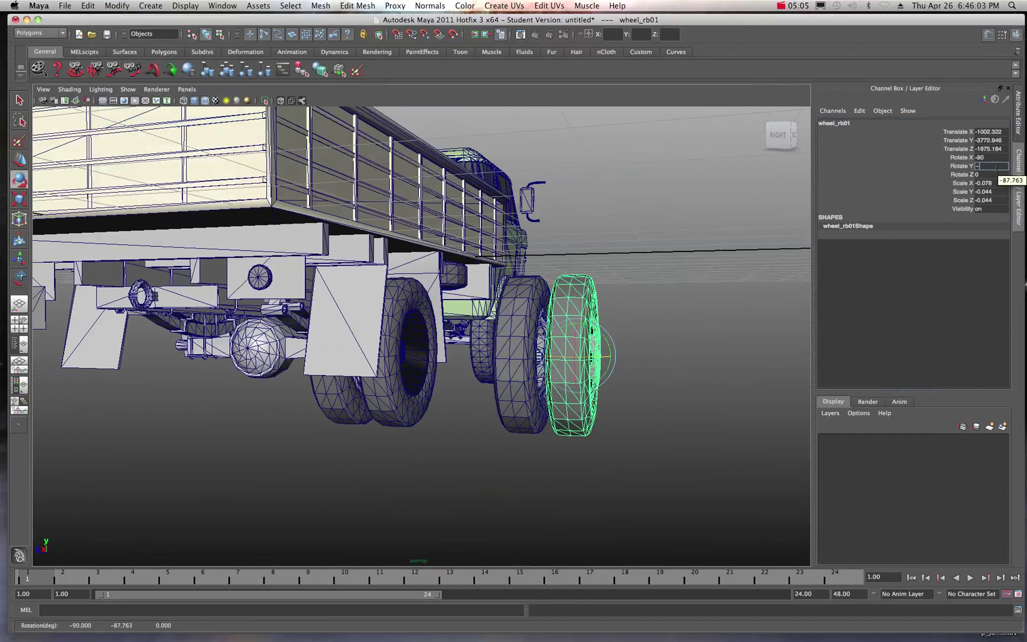
type("90")
key("Return")
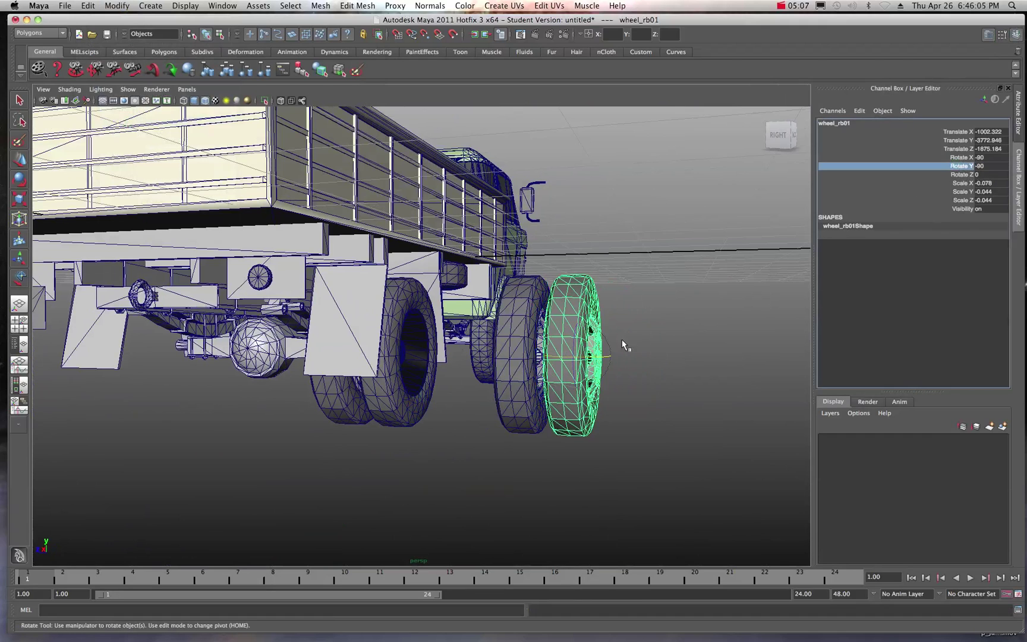
left_click_drag(315, 270, 224, 268, "alt")
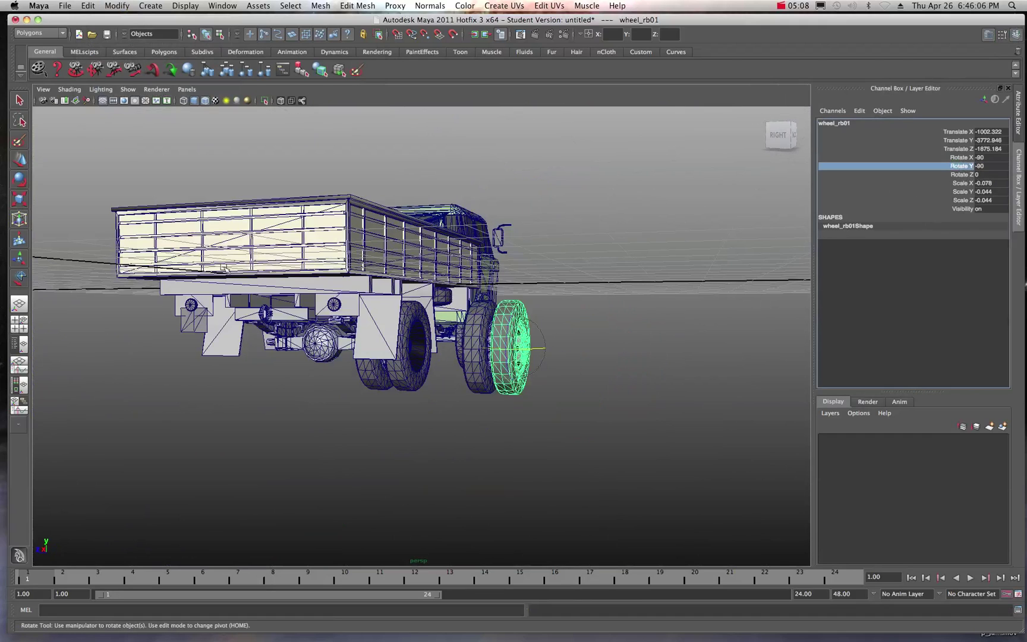
Step: Slide wheel_rb01 along Z to the rear-left axle (Translate Z 12526.563), then select wheel_lb01
left_click(20, 159)
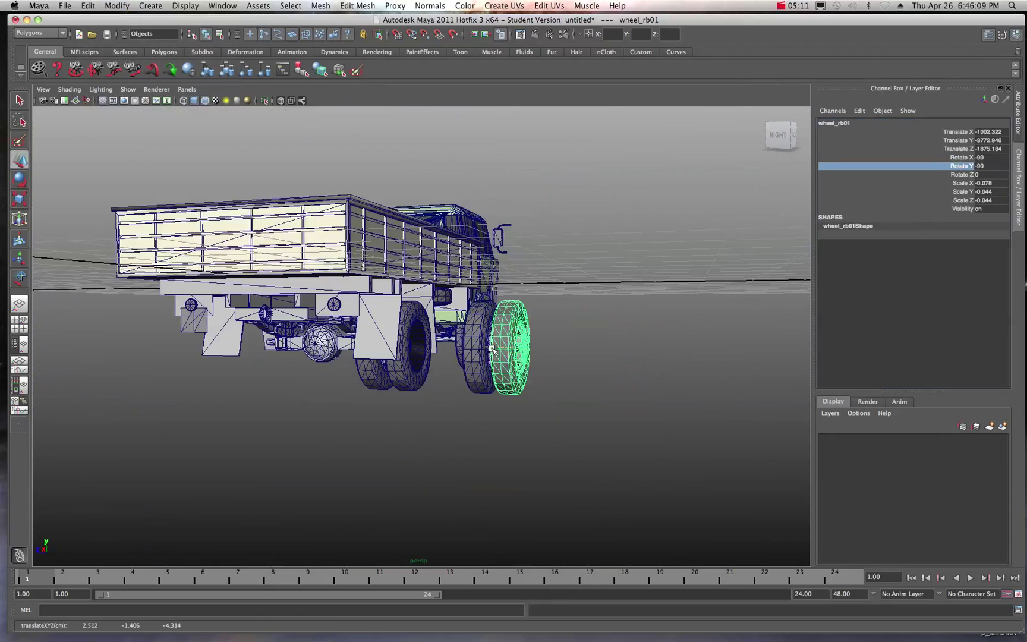
left_click_drag(493, 352, 137, 327)
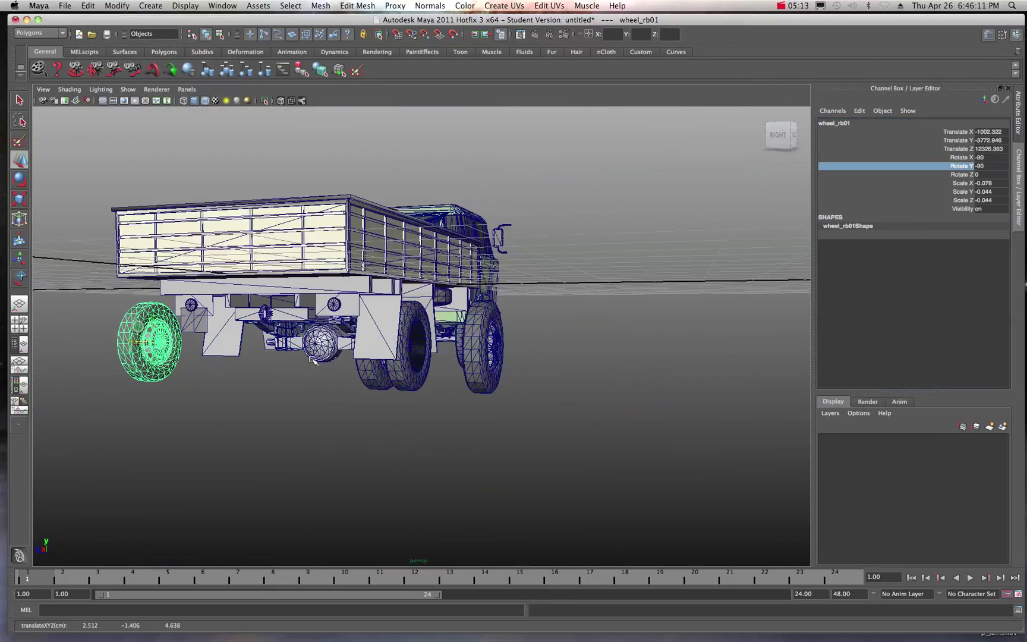
left_click(480, 356)
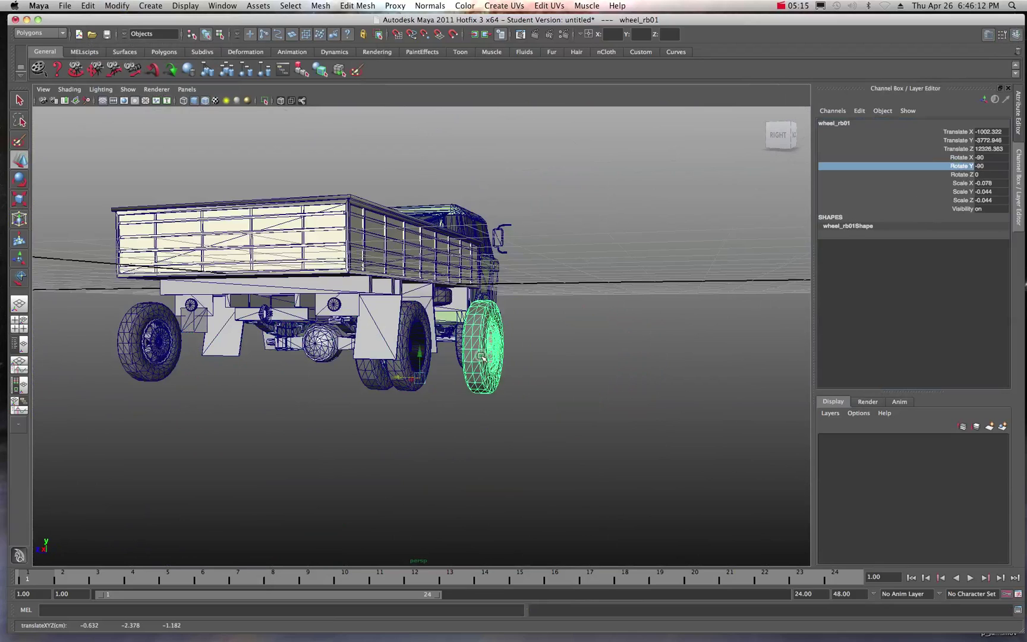
Step: Centre wheel_lb01's pivot on its geometry with Modify > Center Pivot
left_click_drag(477, 356, 633, 351, "alt")
scroll(637, 351, "up", 10)
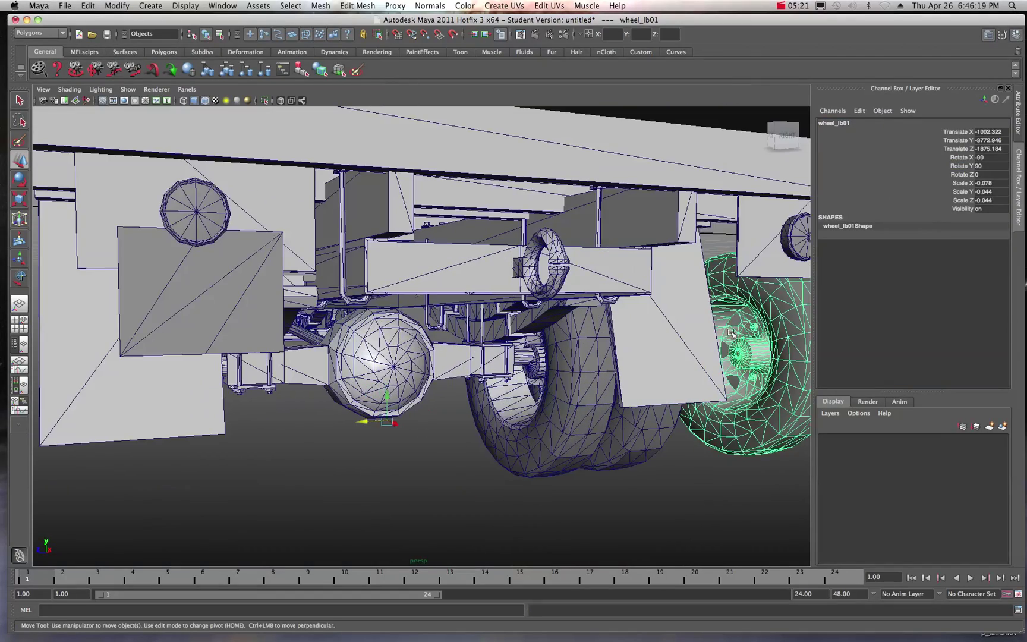
scroll(728, 333, "down", 10)
left_click_drag(635, 348, 555, 347, "alt")
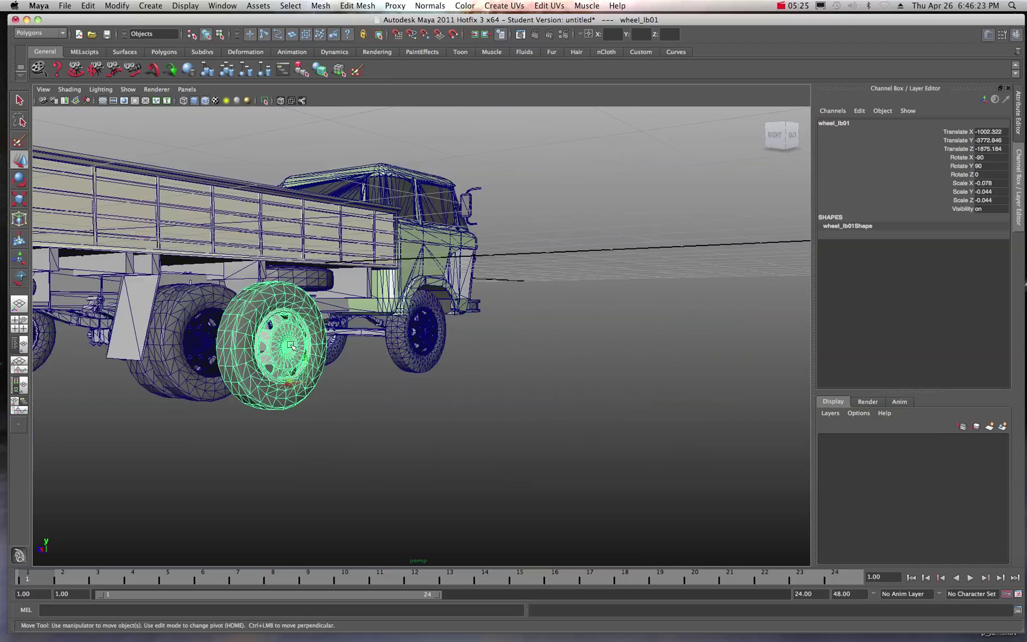
left_click_drag(271, 339, 250, 285, "alt")
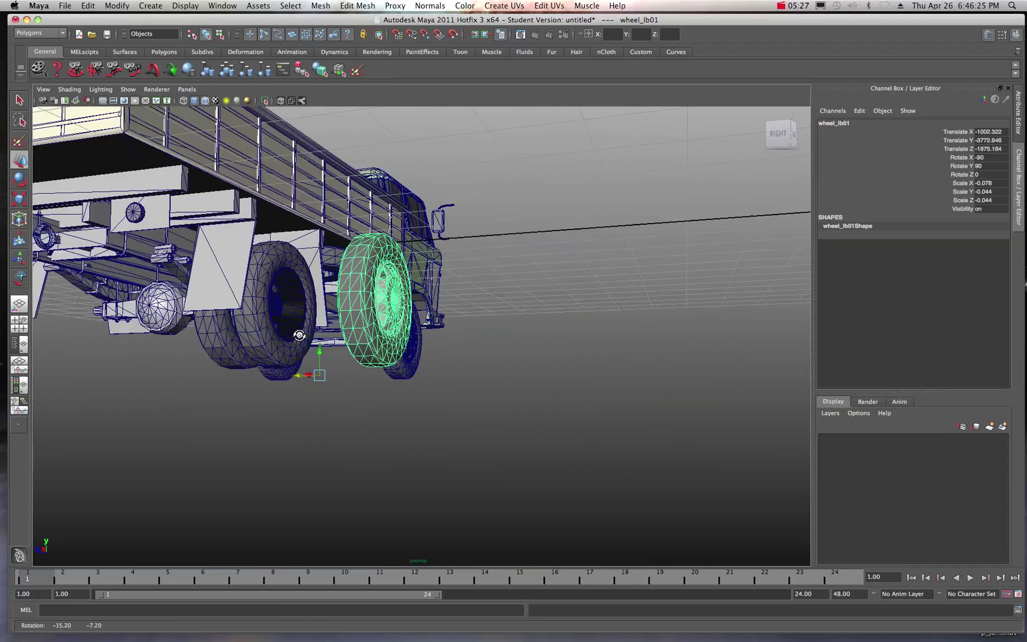
left_click(118, 6)
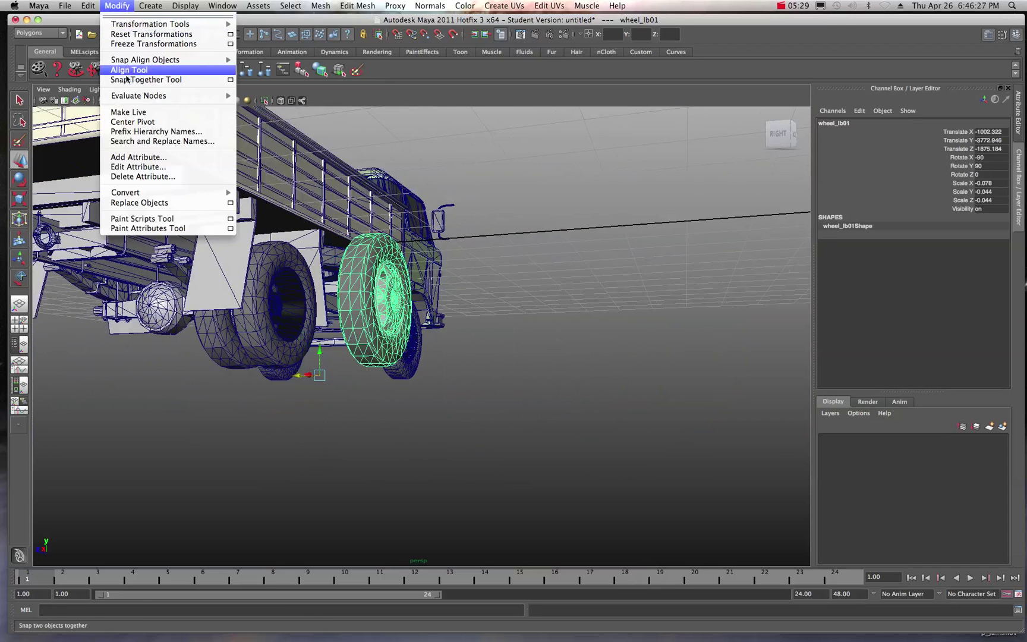
left_click(128, 123)
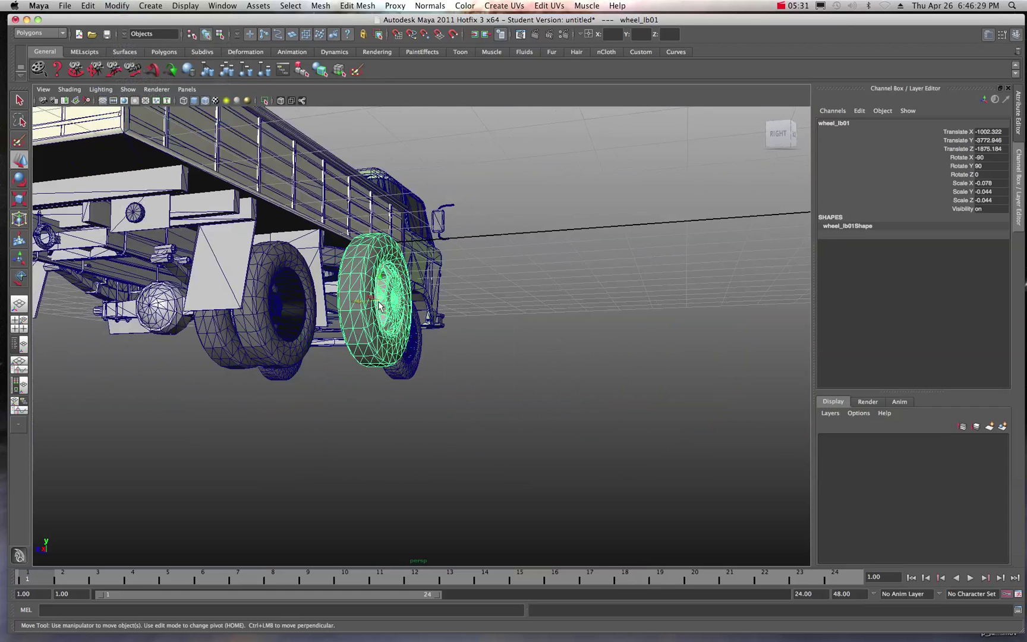
Step: Turn wheel_lb01 around its vertical axis so Rotate Y reads -90
left_click_drag(380, 309, 410, 321, "alt")
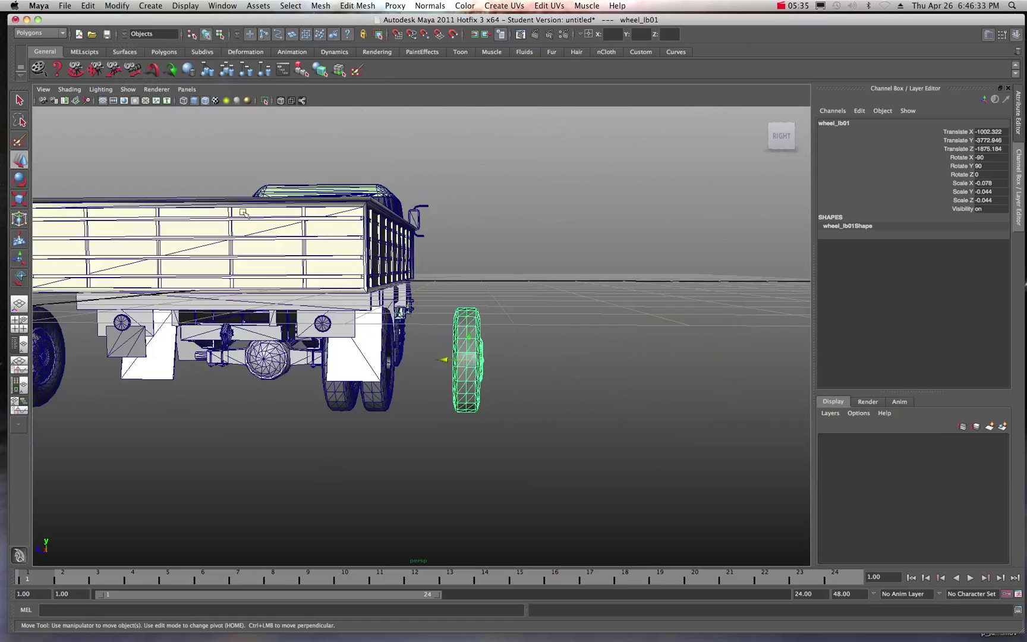
left_click(21, 179)
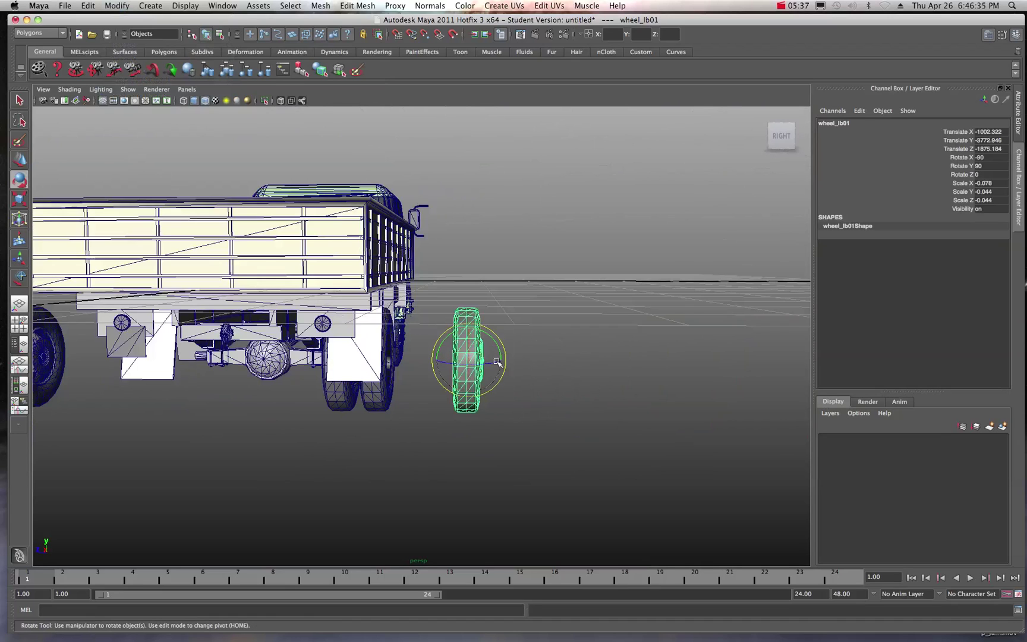
left_click_drag(497, 361, 444, 365)
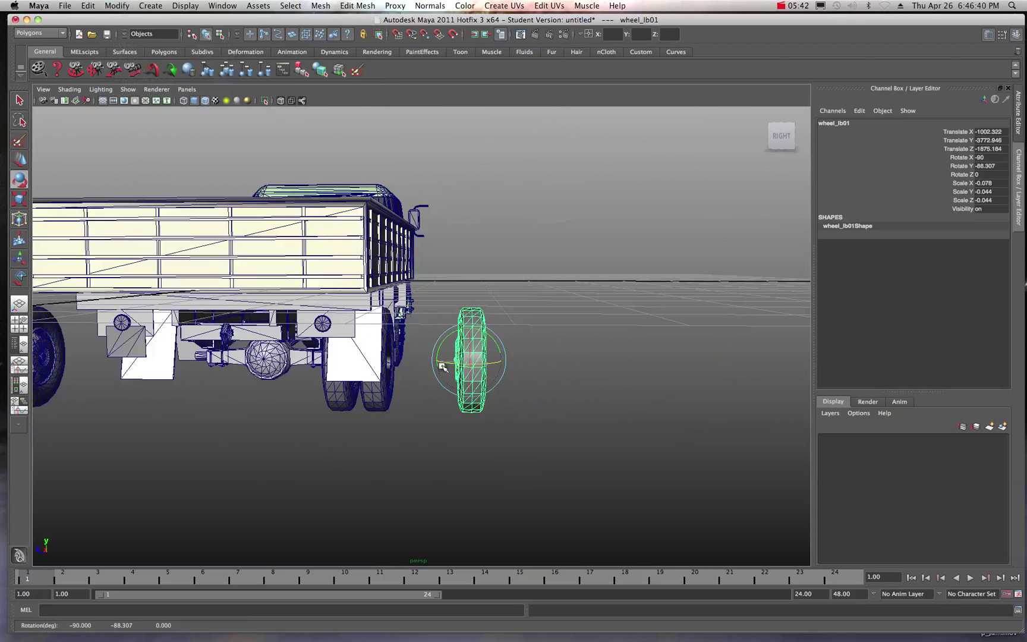
double_click(990, 167)
type("-90")
key("Return")
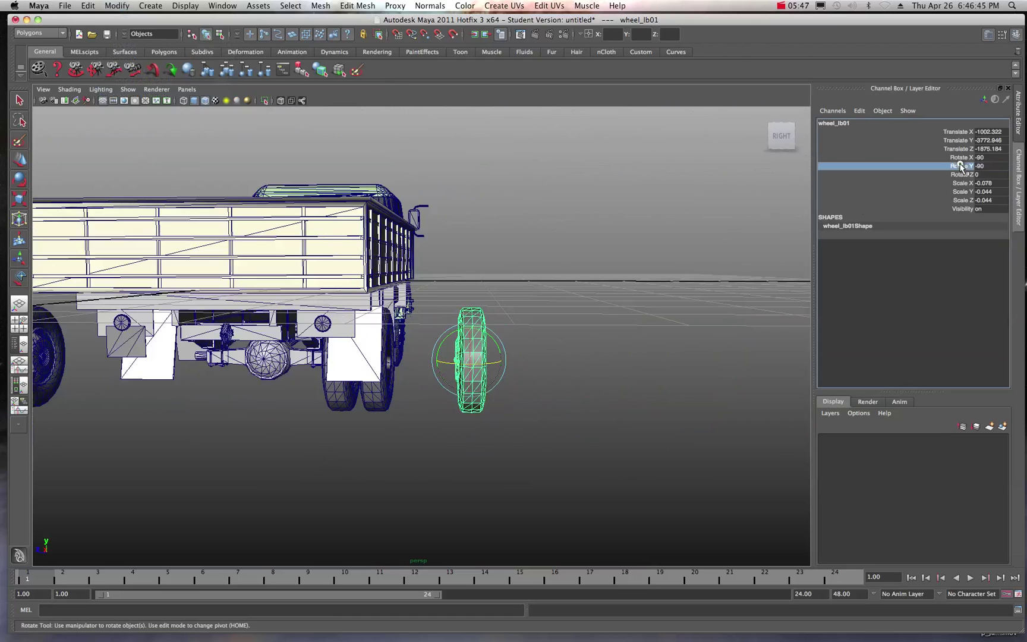
Step: Move wheel_lb01 in under the truck bed along Z
scroll(355, 330, "down", 3)
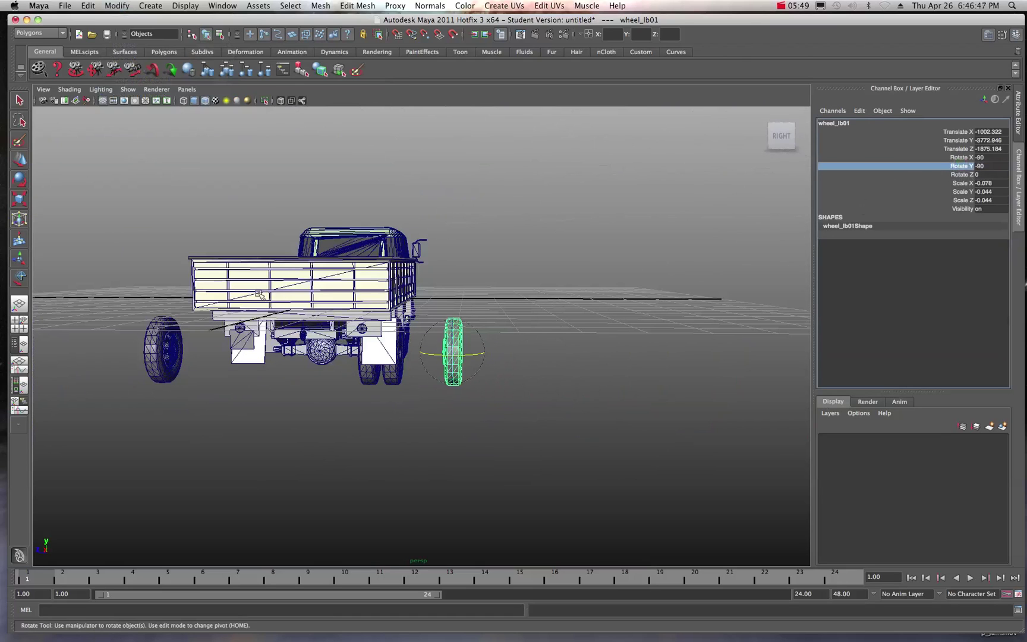
left_click(16, 160)
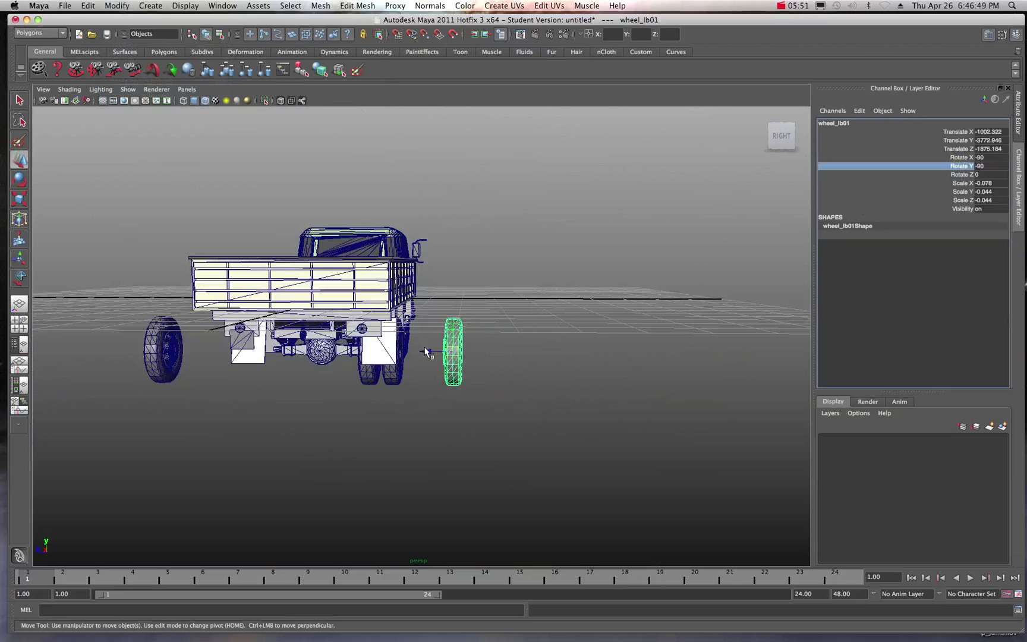
left_click_drag(426, 351, 254, 349)
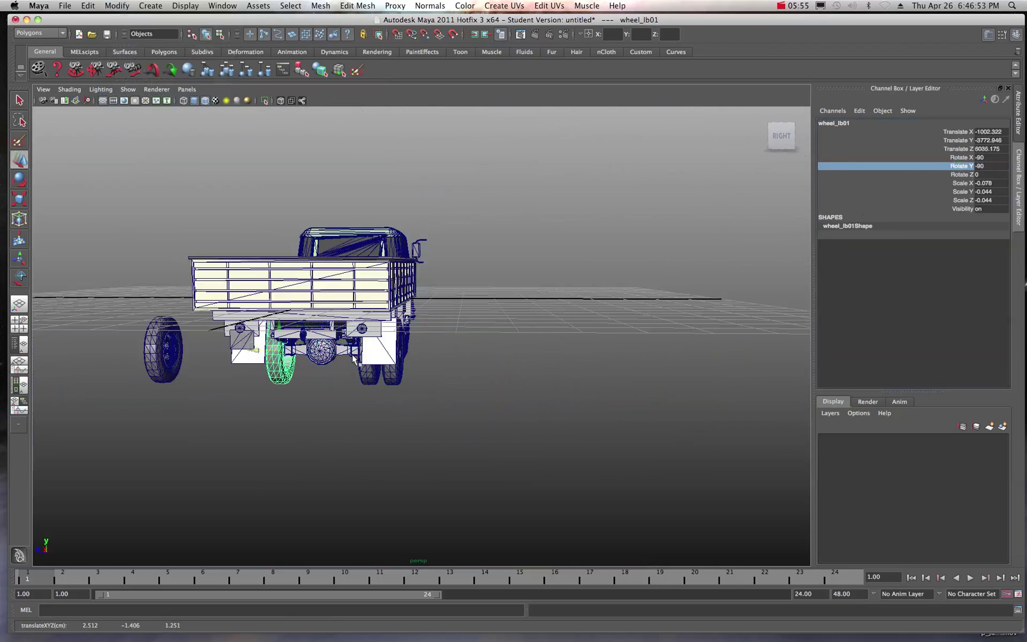
scroll(353, 359, "up", 4)
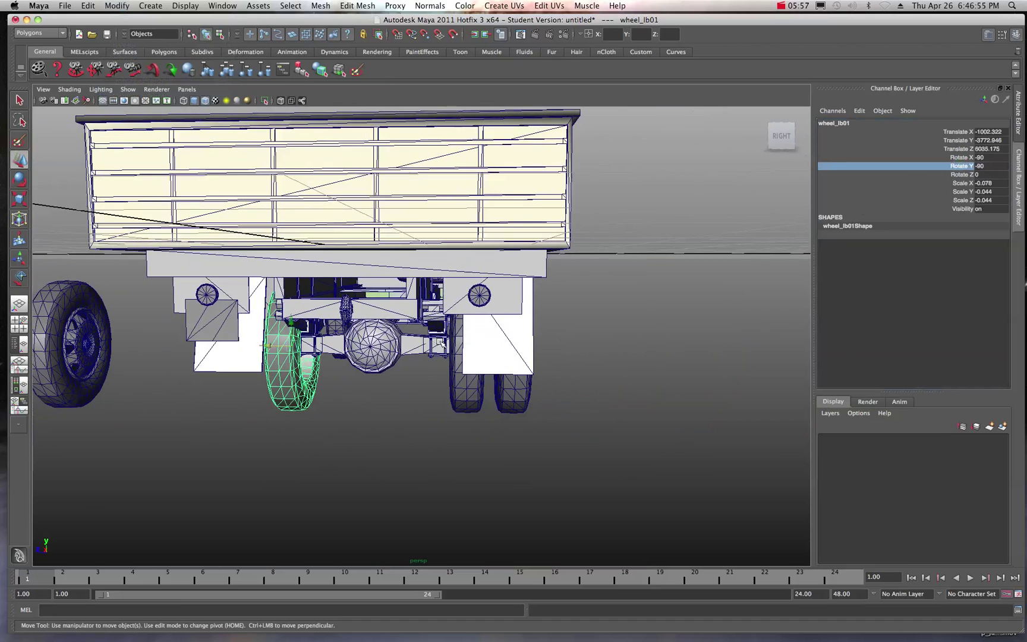
scroll(458, 357, "up", 1)
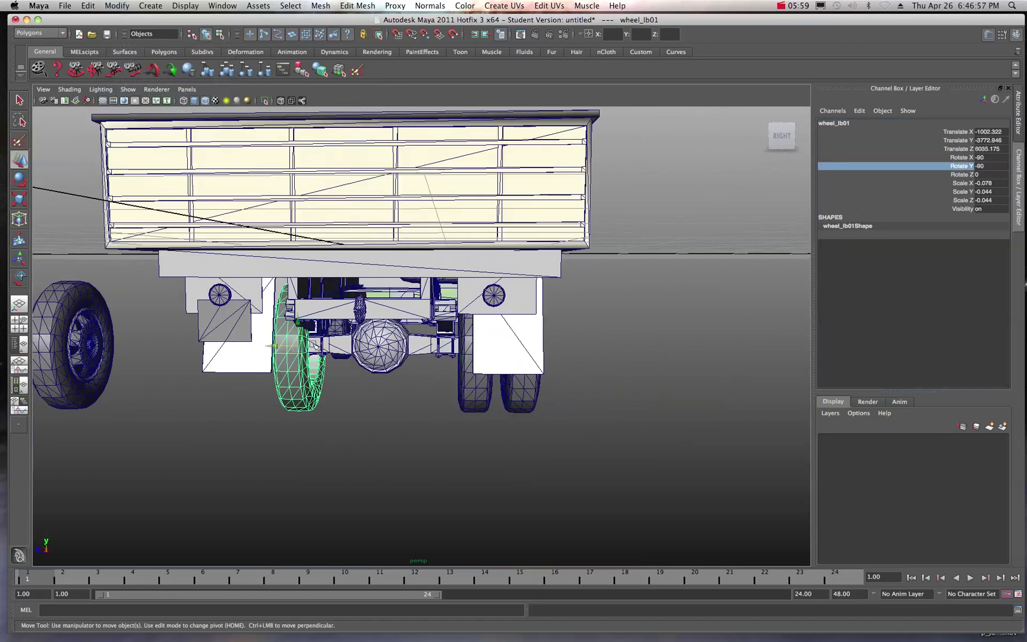
left_click_drag(277, 345, 283, 346)
Step: Bring wheel_rb01 in behind the truck's left rear and frame wheel_lb01
left_click(77, 335)
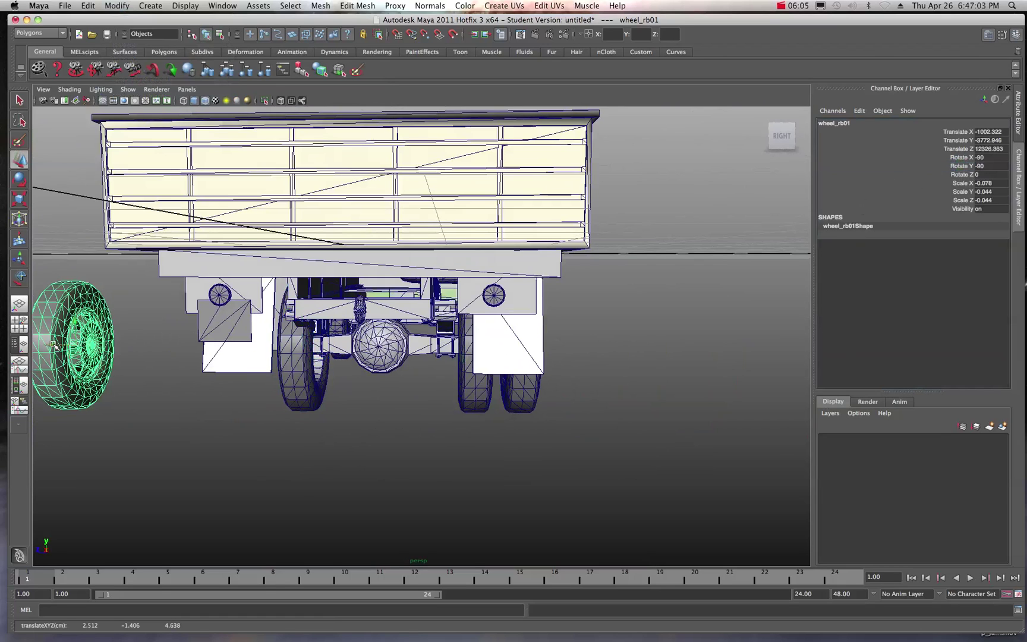
left_click_drag(52, 345, 310, 249)
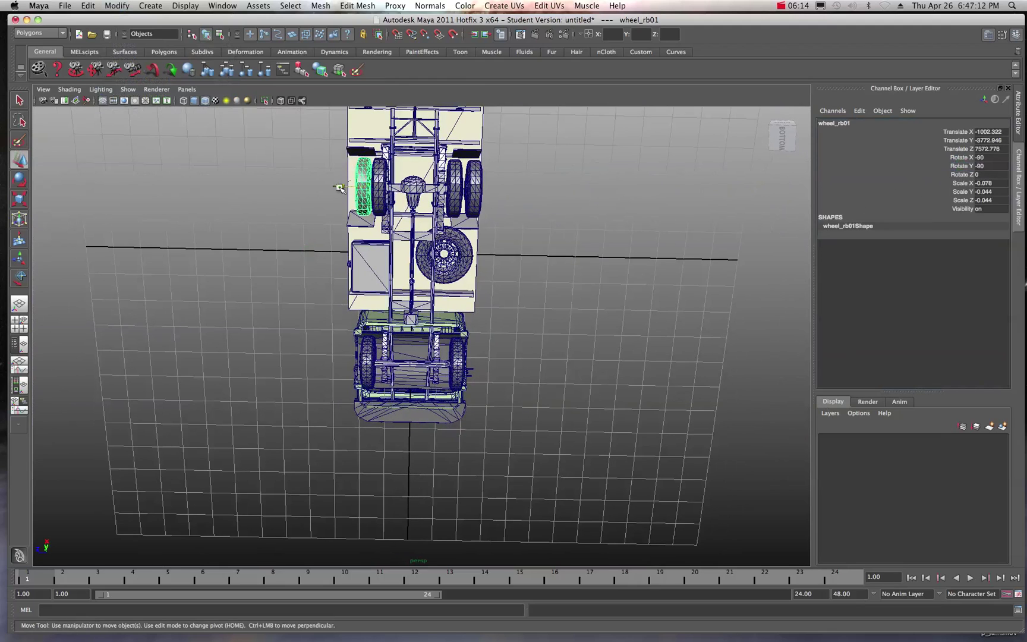
left_click_drag(339, 187, 350, 187)
left_click(382, 185)
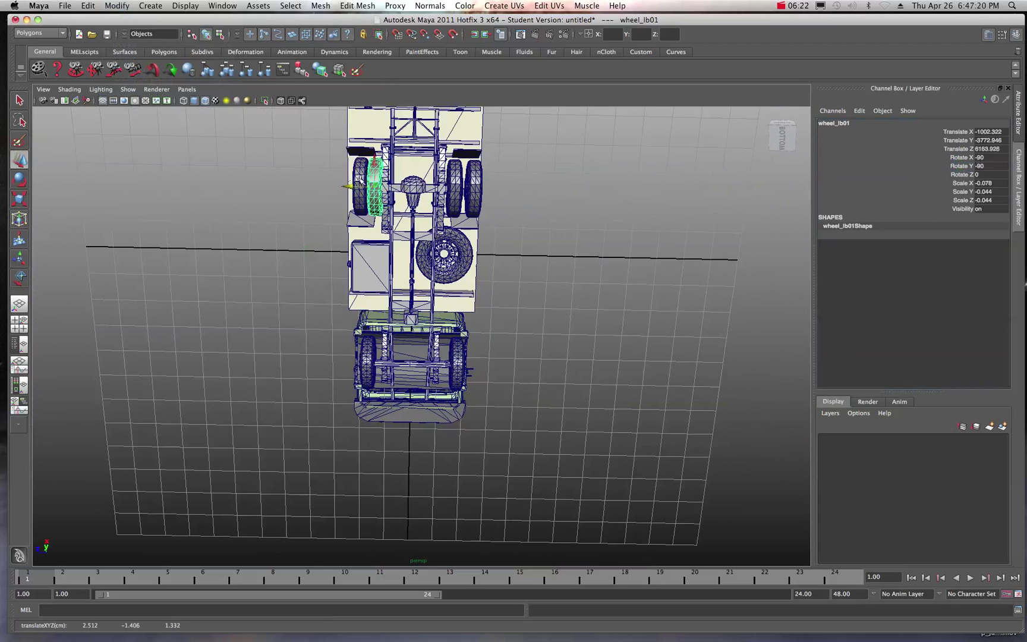
key("f")
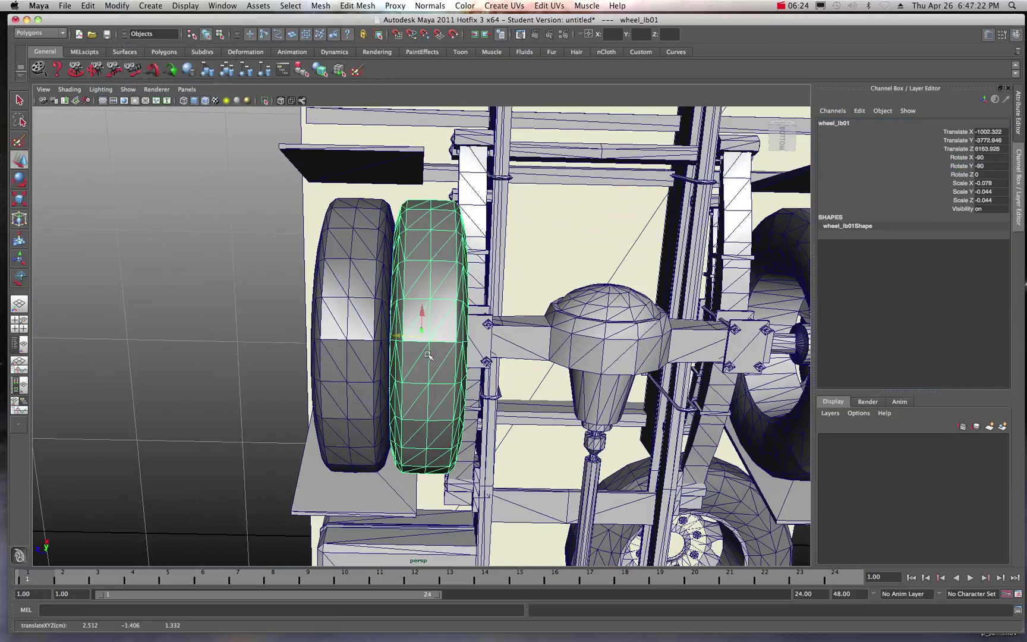
Step: Nudge wheel_rb01 and wheel_lb01 together into a dual rear wheel at Translate Z 6315.276
left_click(364, 340)
left_click_drag(341, 336, 332, 336)
left_click(413, 332)
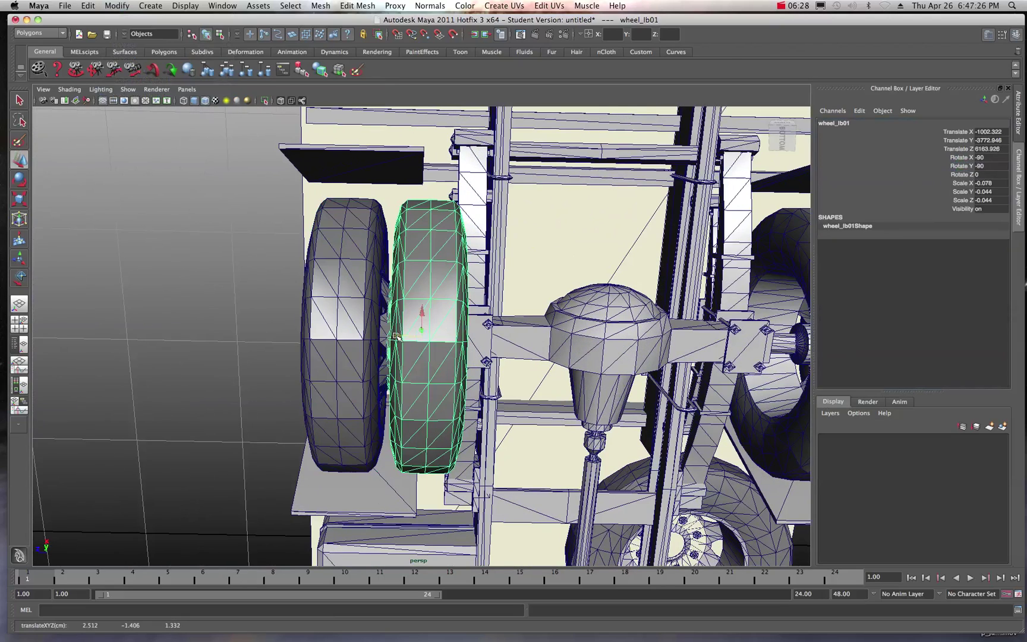
mouse_move(396, 336)
left_mouse_down()
mouse_move(330, 334)
mouse_move(387, 335)
left_mouse_up()
left_click(333, 335)
left_click(410, 335)
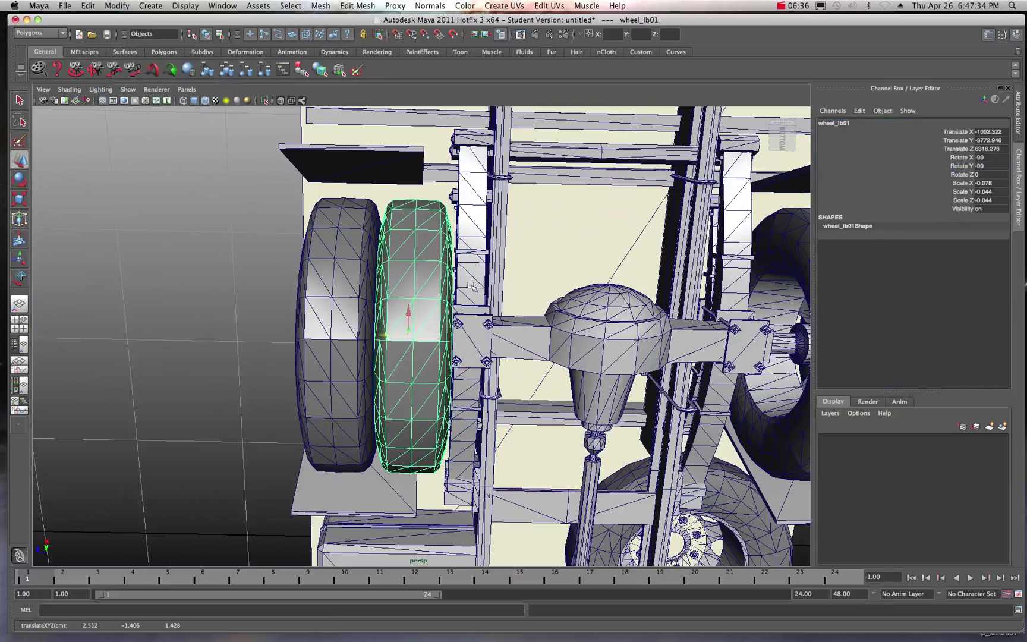
left_click_drag(471, 287, 551, 355, "alt")
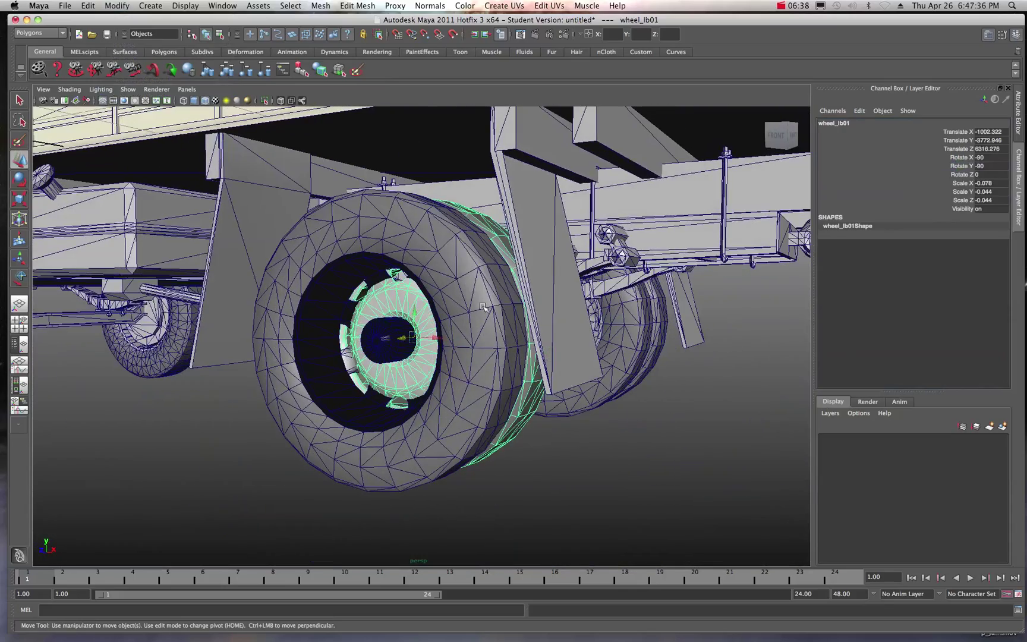
Step: Spin wheel_rb01 on its X ring about the hub to Rotate X -311.318
middle_click_drag(483, 306, 484, 307)
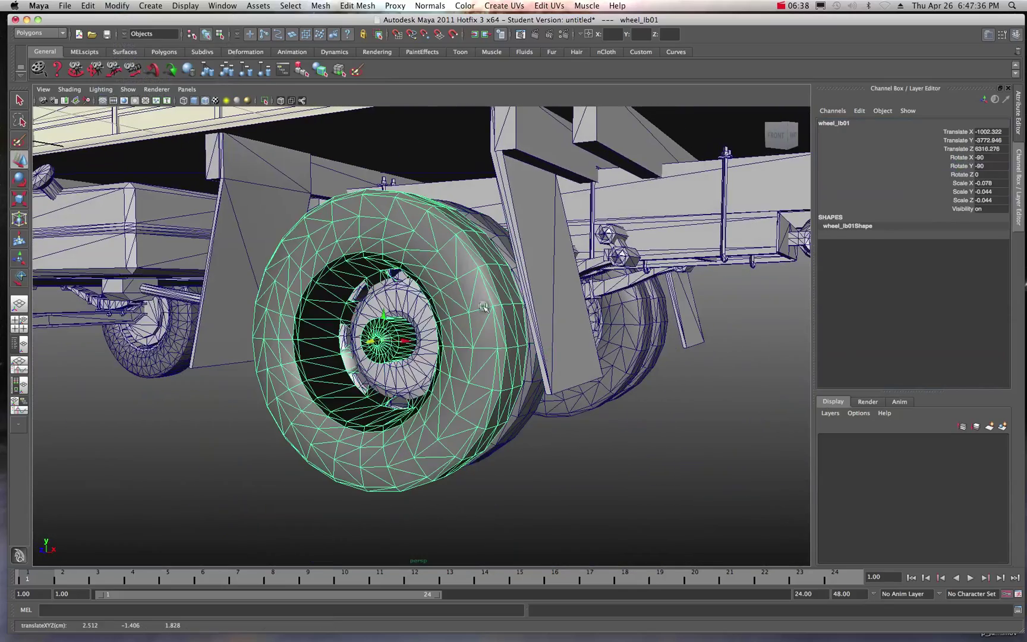
left_click(20, 179)
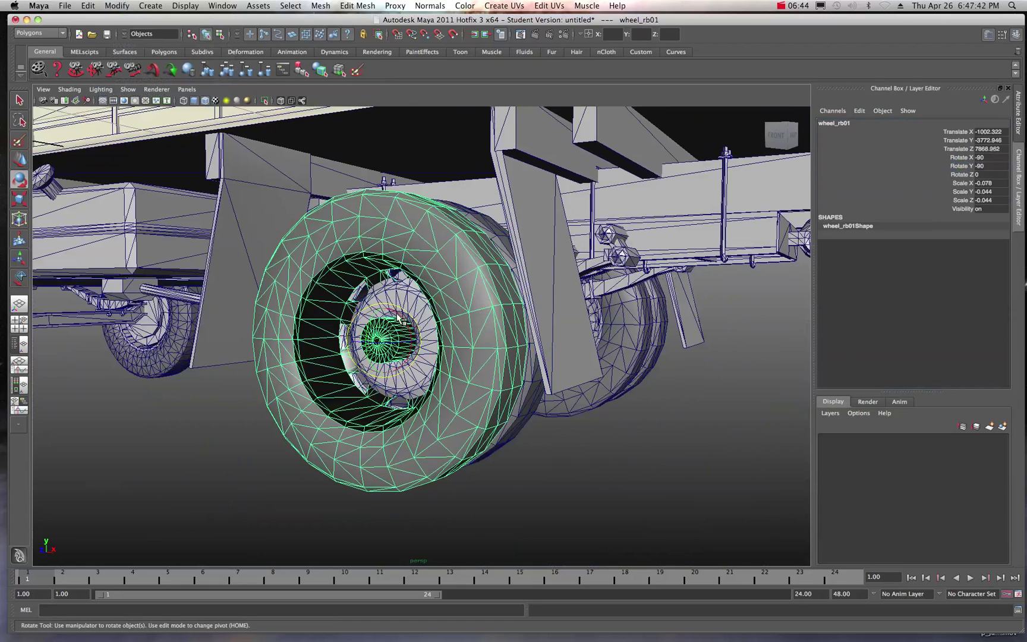
left_click_drag(400, 315, 410, 348)
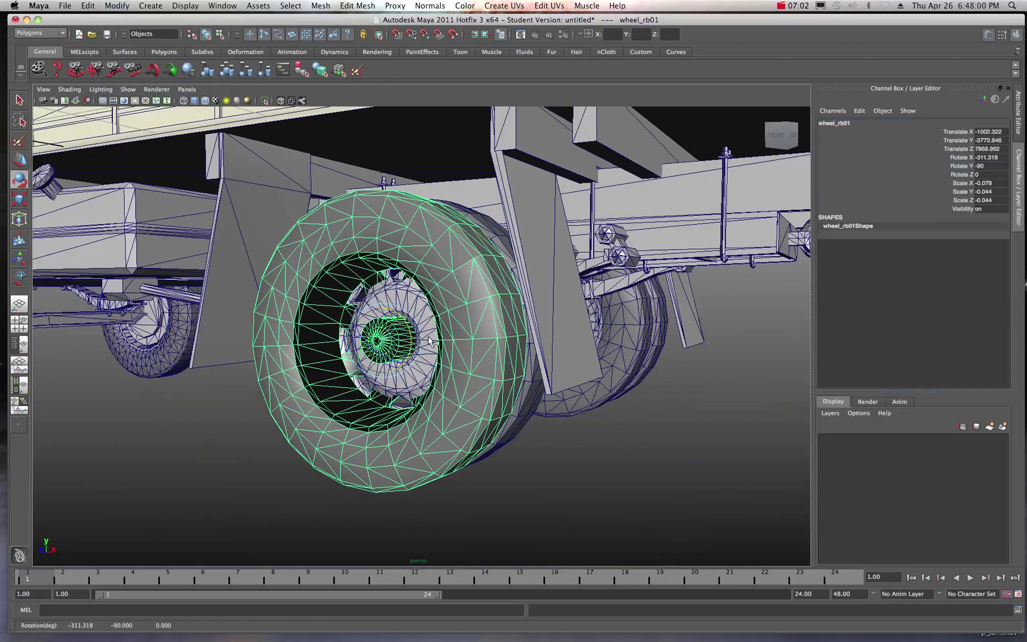
scroll(432, 337, "down", 10)
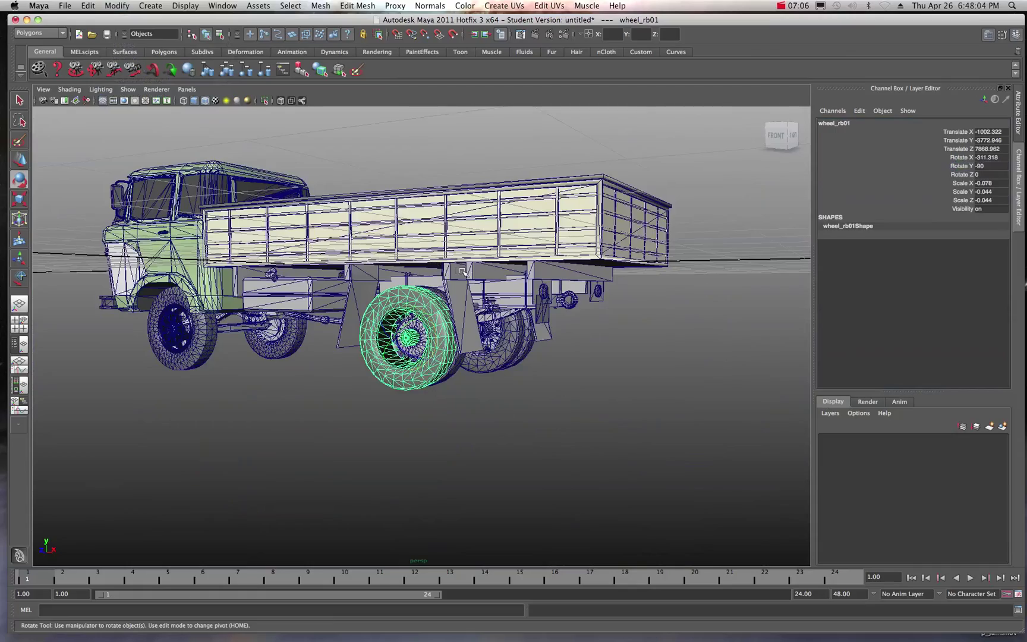
Step: Clear the wheel selection and select the cab's side mirror Box06
left_click_drag(465, 273, 340, 289, "alt")
left_click(721, 298)
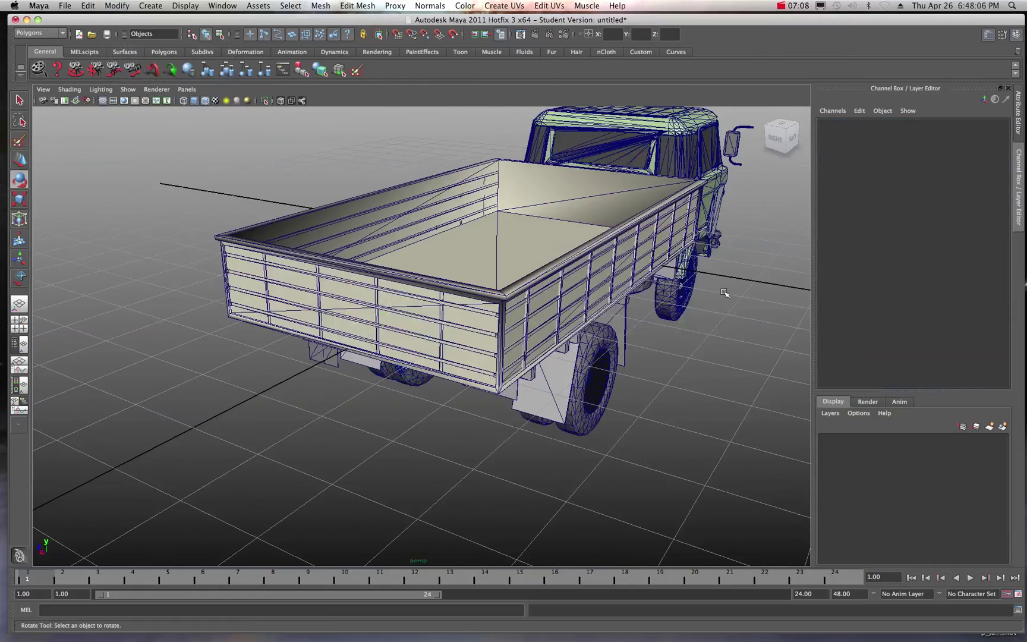
middle_click_drag(725, 289, 589, 298, "alt")
right_click_drag(588, 298, 646, 167, "alt")
left_click_drag(645, 166, 601, 202, "alt")
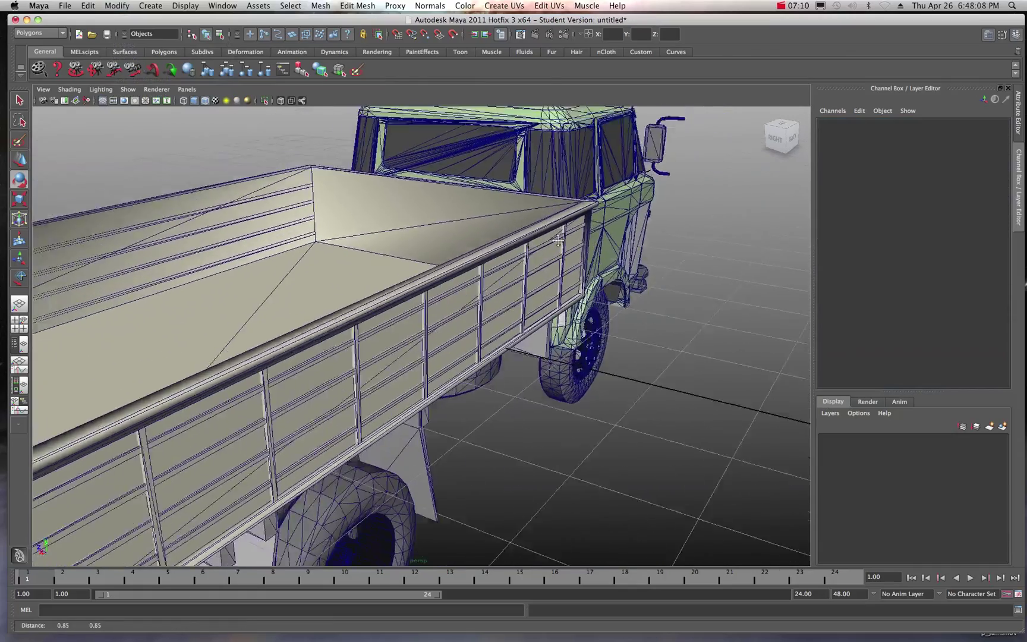
right_click_drag(601, 202, 566, 222, "alt")
left_click_drag(574, 176, 569, 214, "alt")
left_click(569, 214)
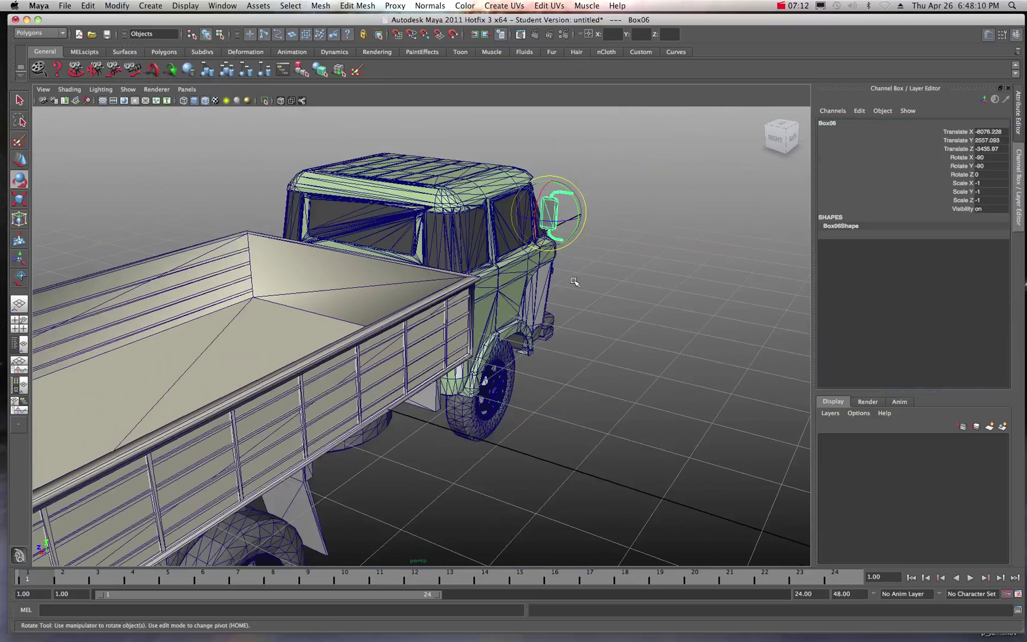
Step: Rotate the Box06 mirror on its Y ring to Rotate Y -263.826
left_click_drag(573, 284, 481, 299, "alt")
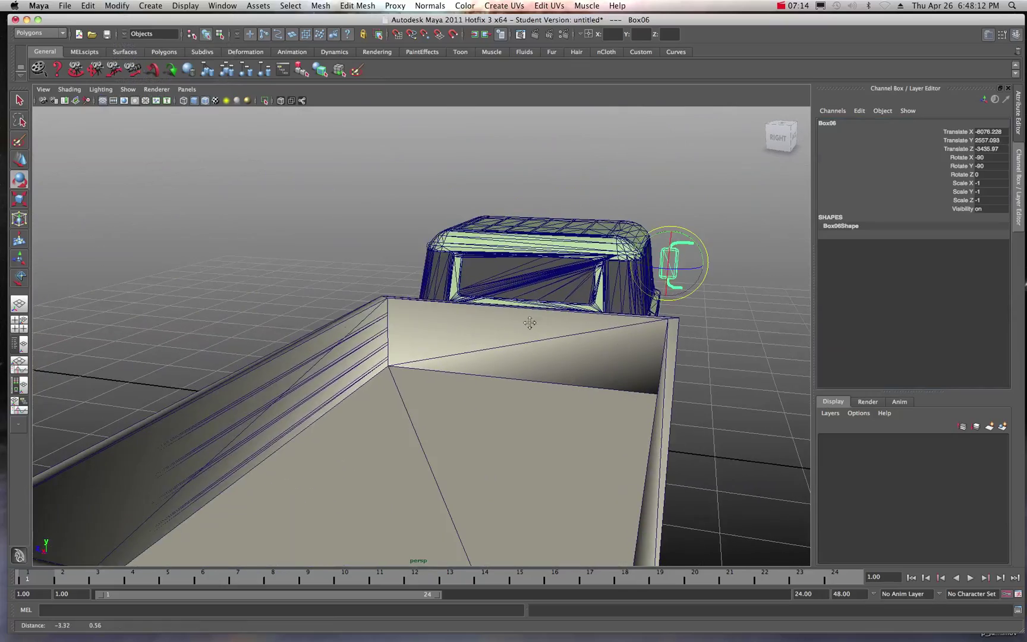
left_click_drag(394, 304, 433, 300, "alt")
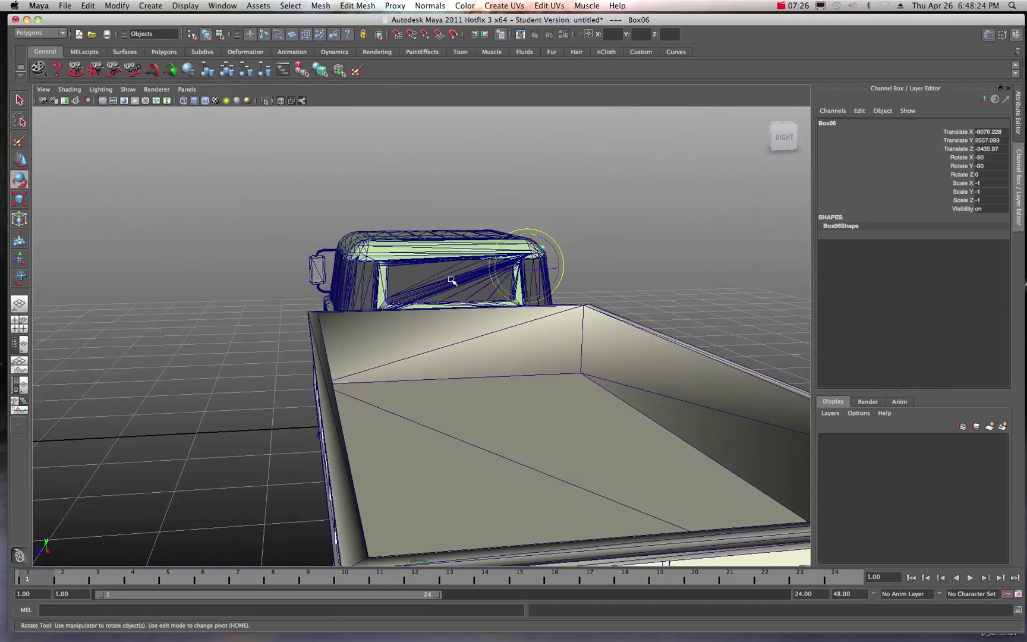
left_click_drag(454, 281, 487, 276, "alt")
middle_click_drag(487, 276, 532, 279, "alt")
left_click_drag(532, 278, 451, 286, "alt")
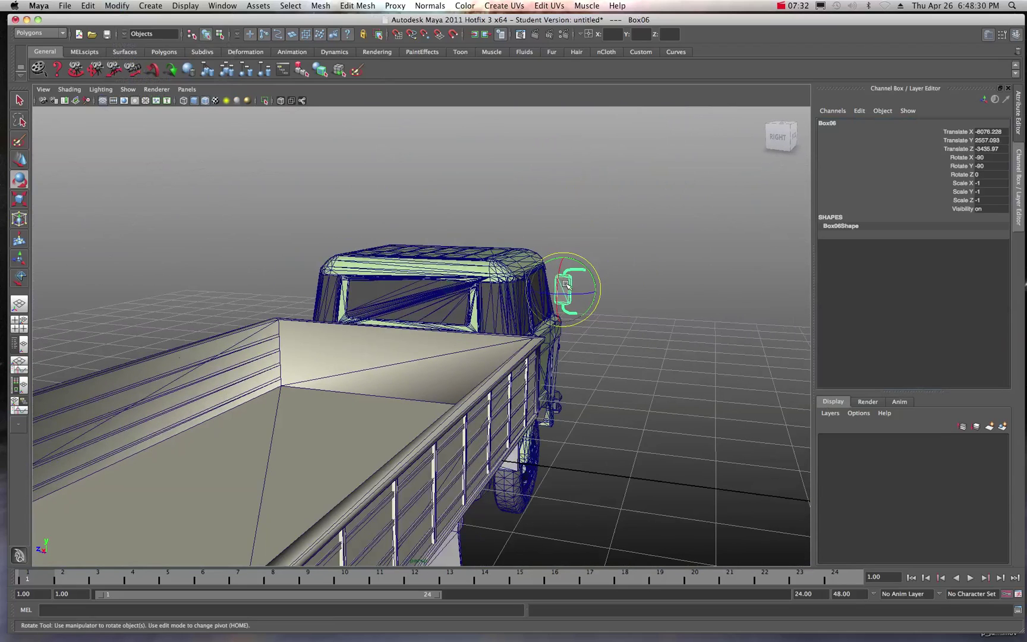
mouse_move(585, 295)
left_mouse_down()
mouse_move(554, 296)
mouse_move(586, 296)
mouse_move(568, 297)
left_mouse_up()
left_click_drag(567, 297, 514, 323, "alt")
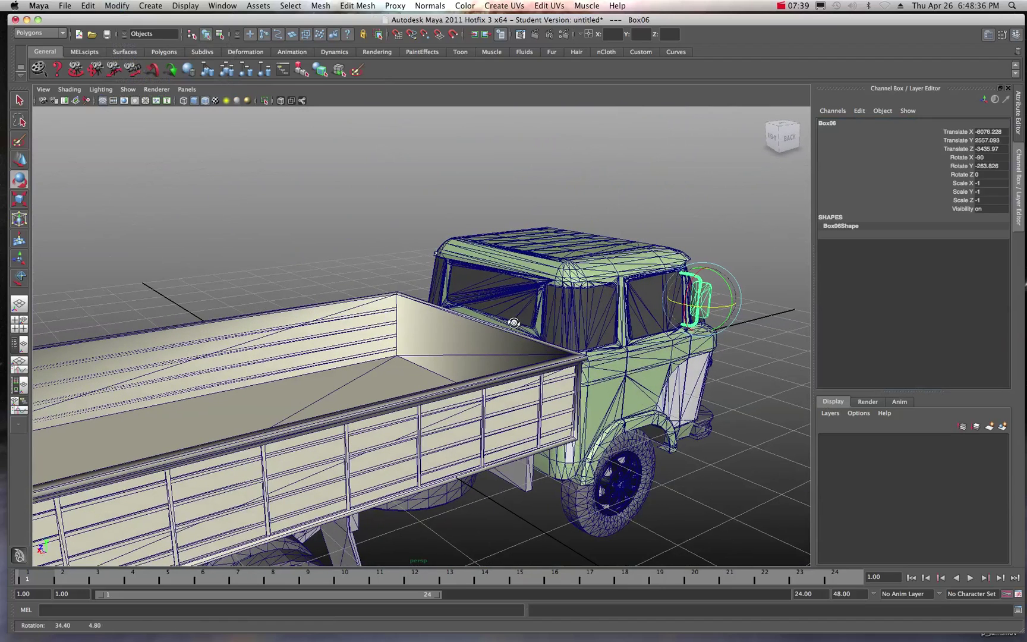
left_click(21, 103)
Step: Move the mirror along Z to Translate Z -3380.05 against the cab's door pillar
left_click(20, 160)
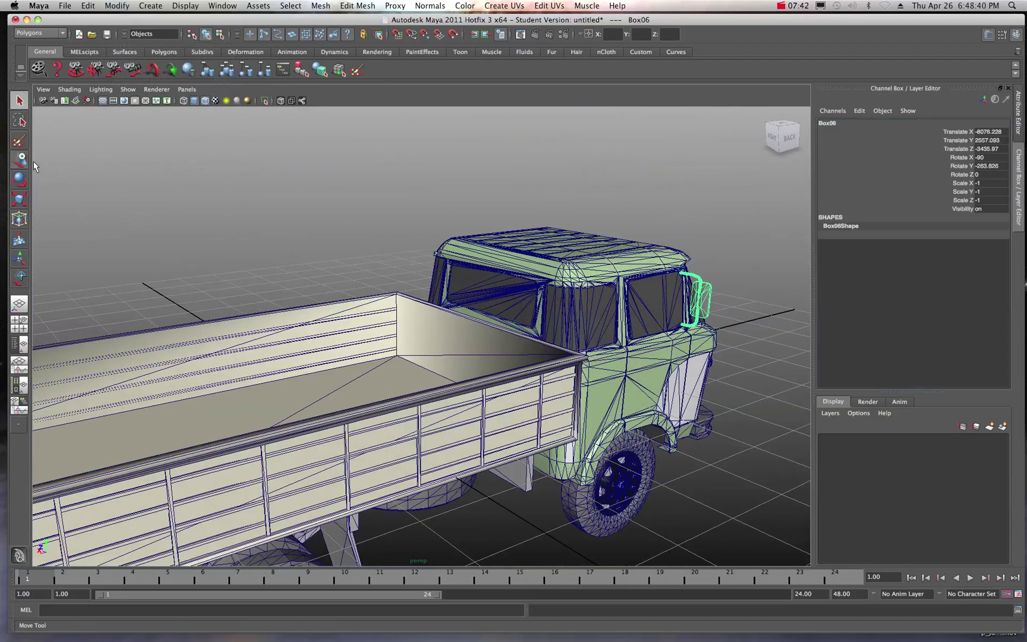
left_click_drag(681, 296, 519, 312)
scroll(519, 312, "down", 5)
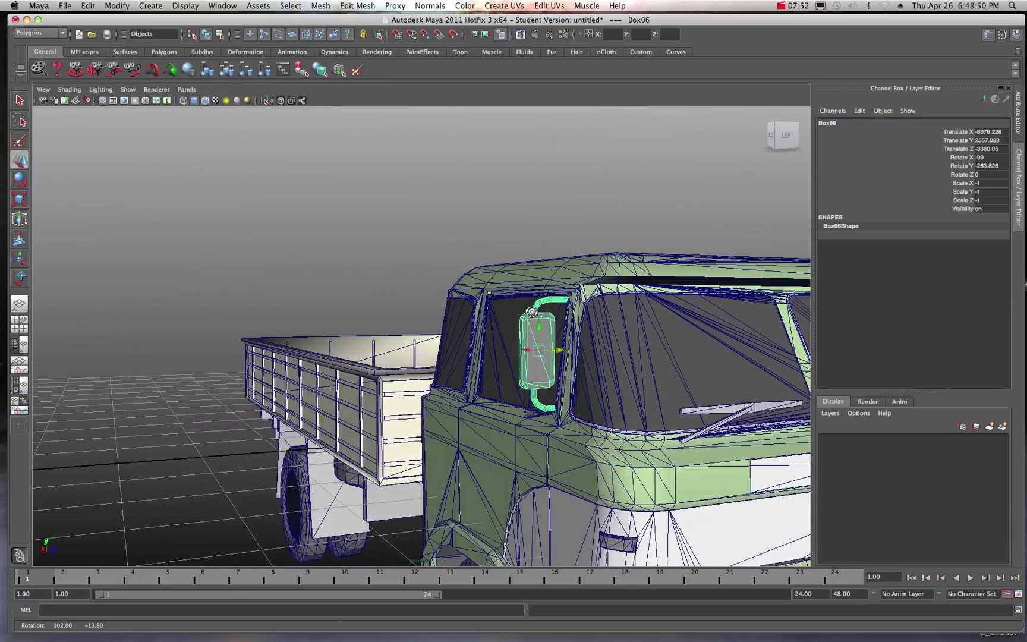
scroll(464, 373, "down", 3)
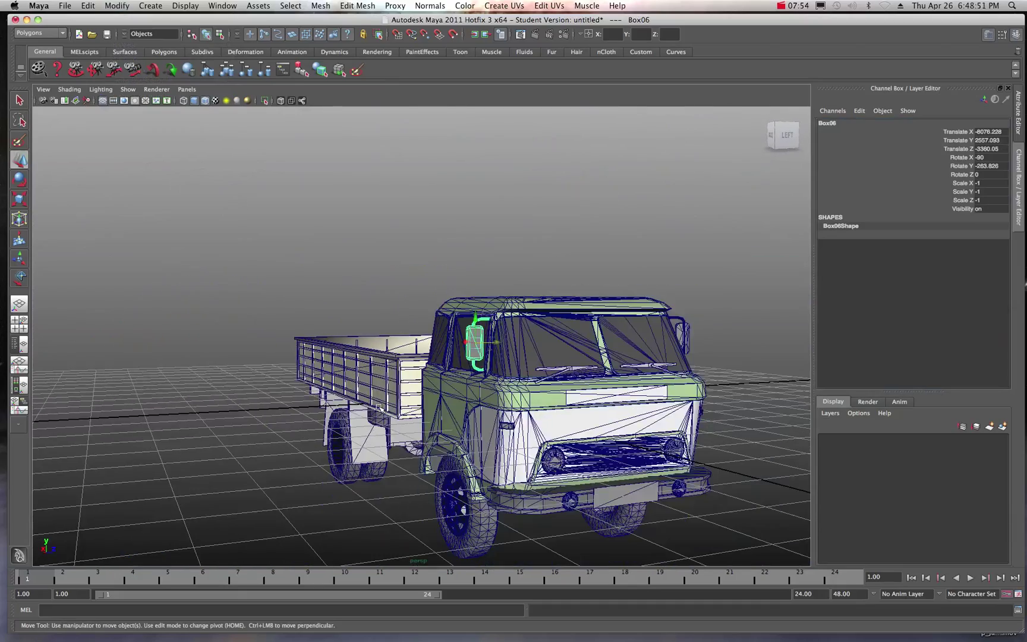
scroll(380, 409, "down", 2)
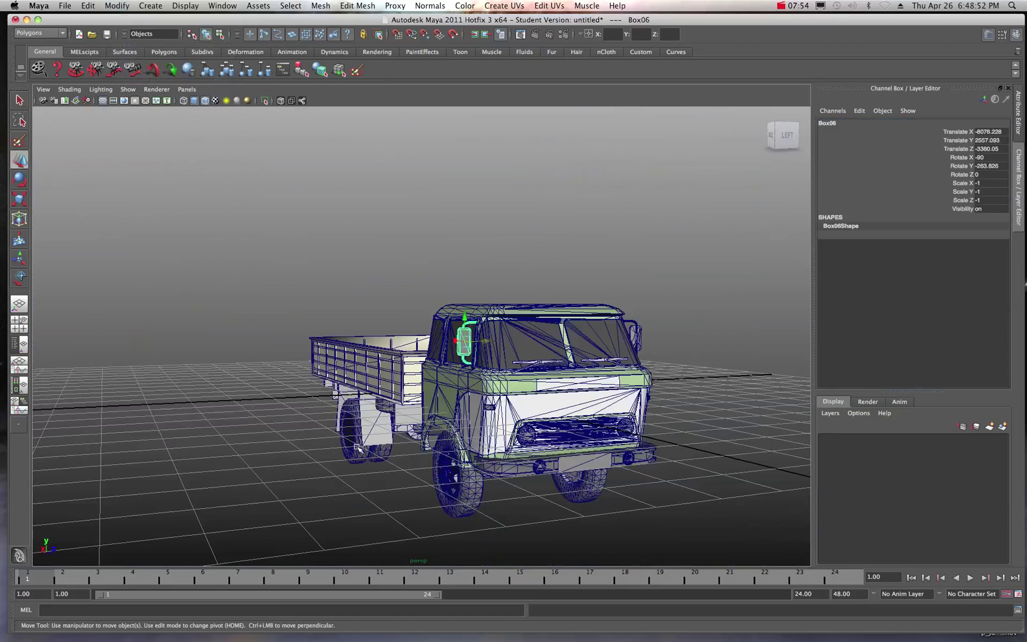
scroll(280, 429, "down", 2)
Step: Select the FBX Group04 node in the Outliner and apply Freeze Transformations to it
left_click(279, 422)
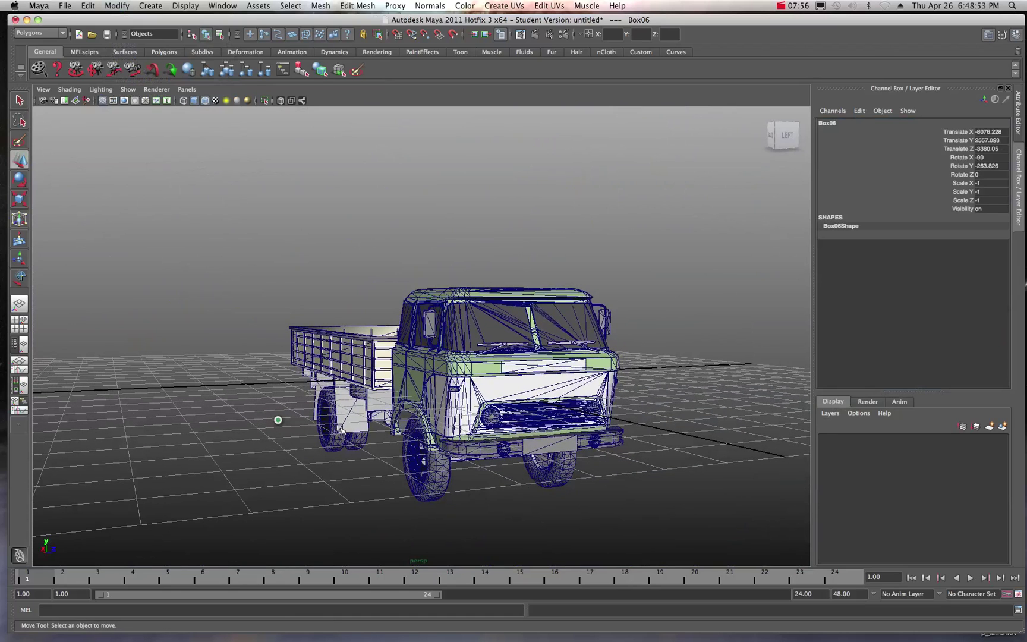
left_click_drag(848, 123, 812, 124)
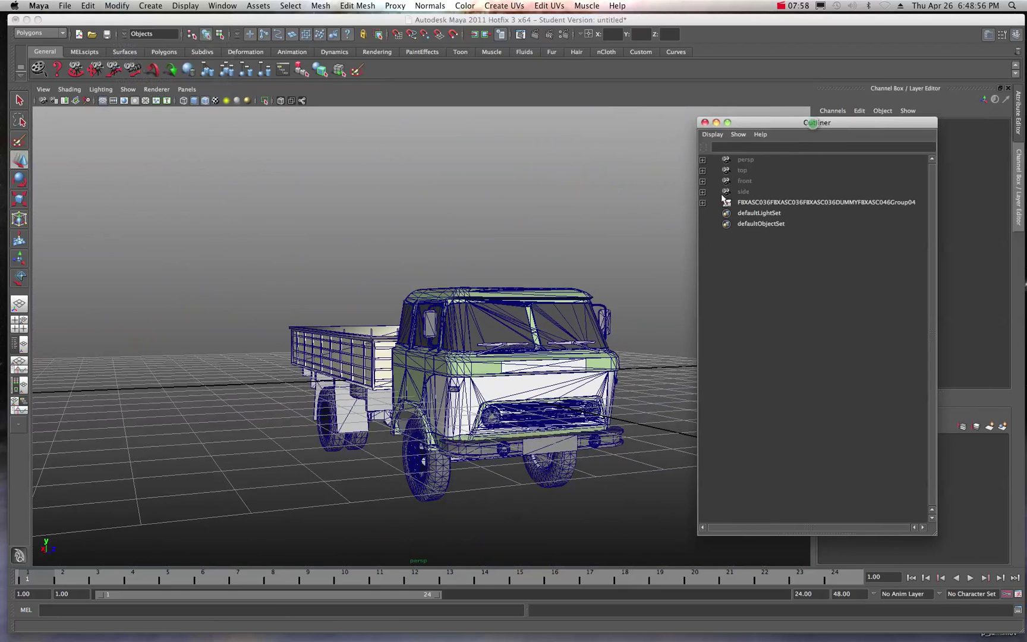
left_click(748, 202)
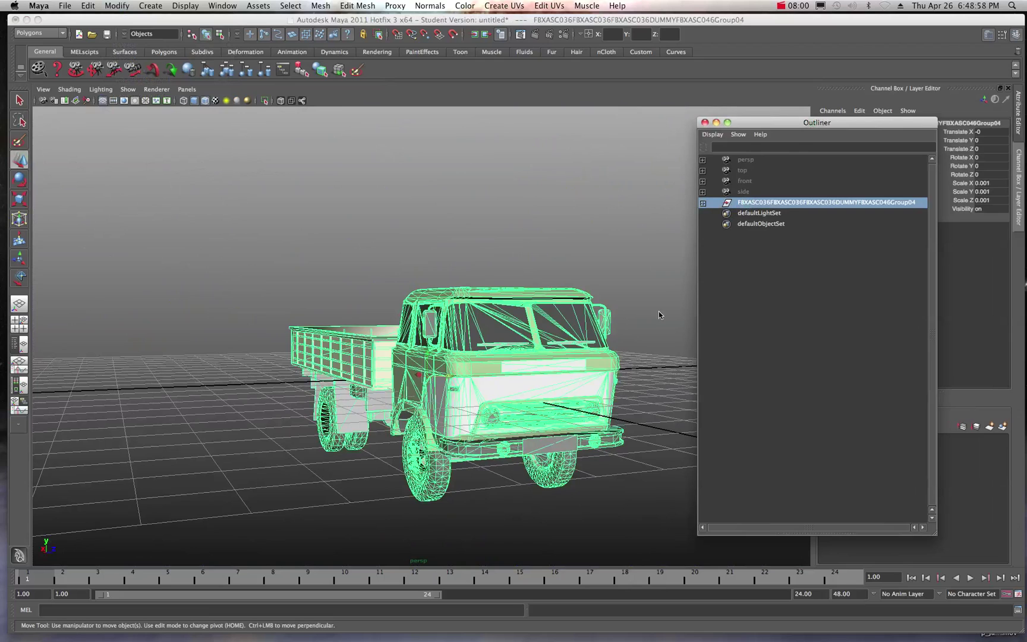
left_click_drag(818, 124, 740, 129)
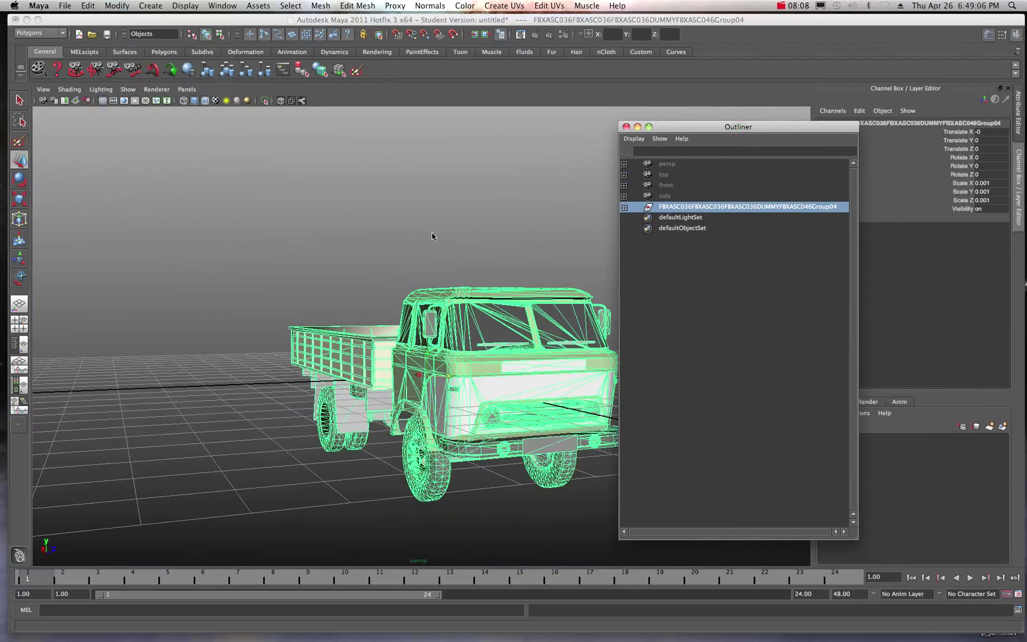
left_click(117, 6)
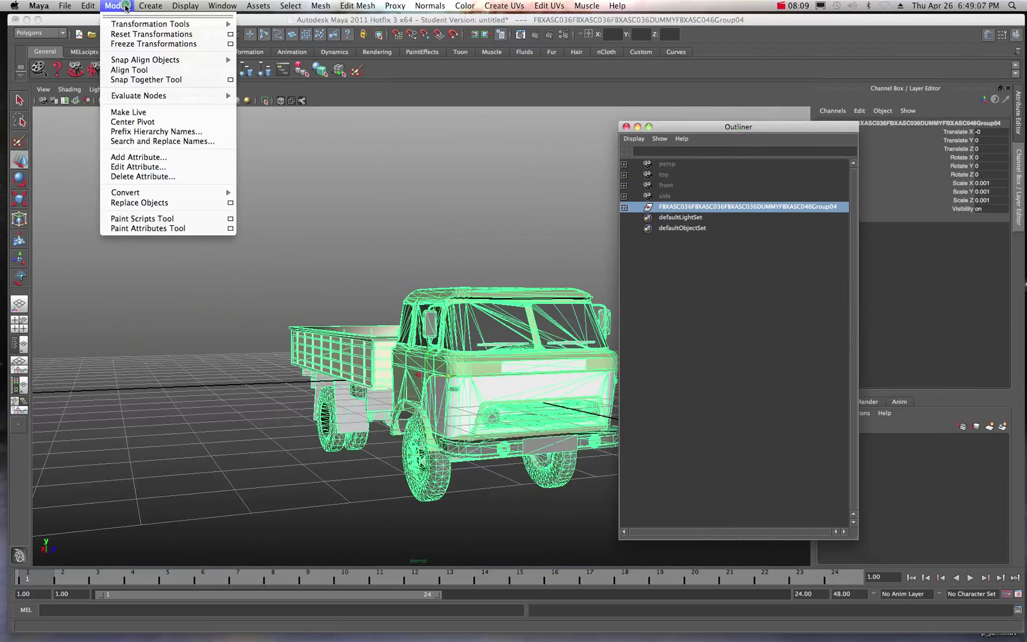
left_click(145, 48)
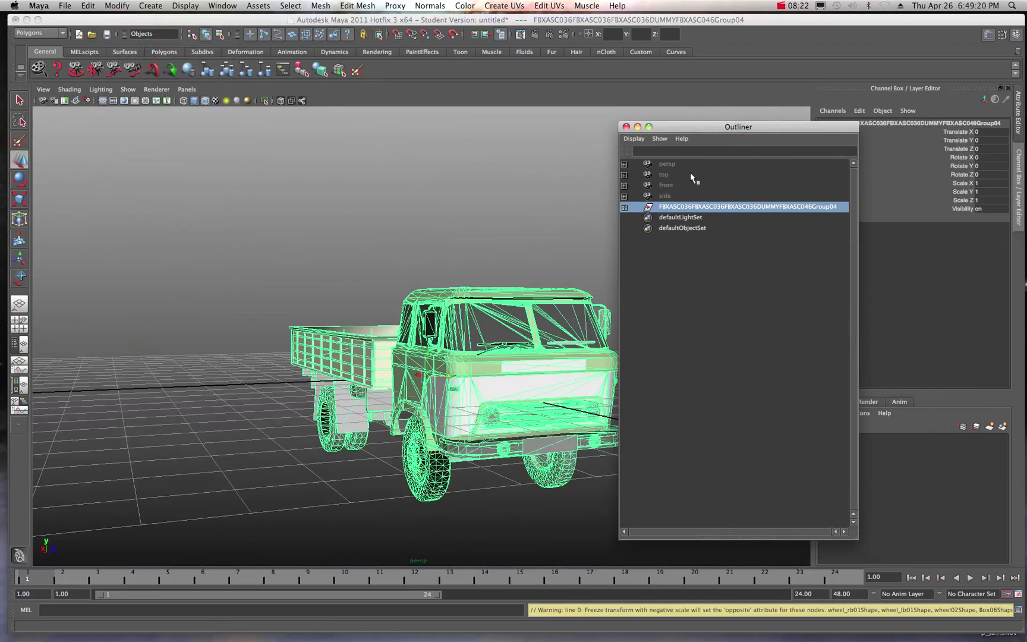
Step: Expand the group and check ChamferBox, Object and Object01–Object12 for zeroed transforms and scale 1
left_click(625, 207)
left_click(674, 218)
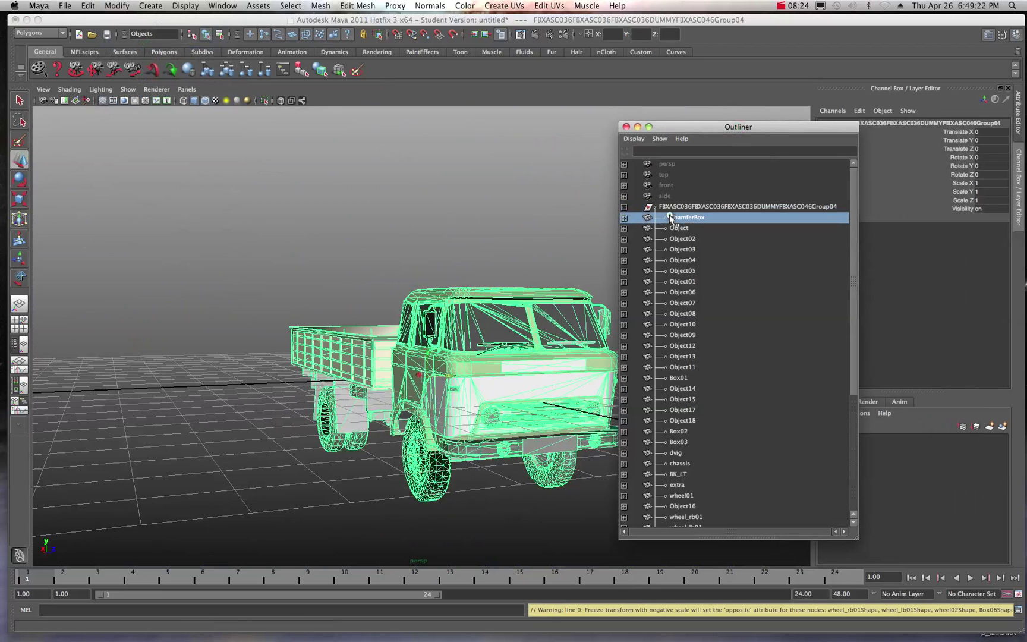
left_click(678, 230)
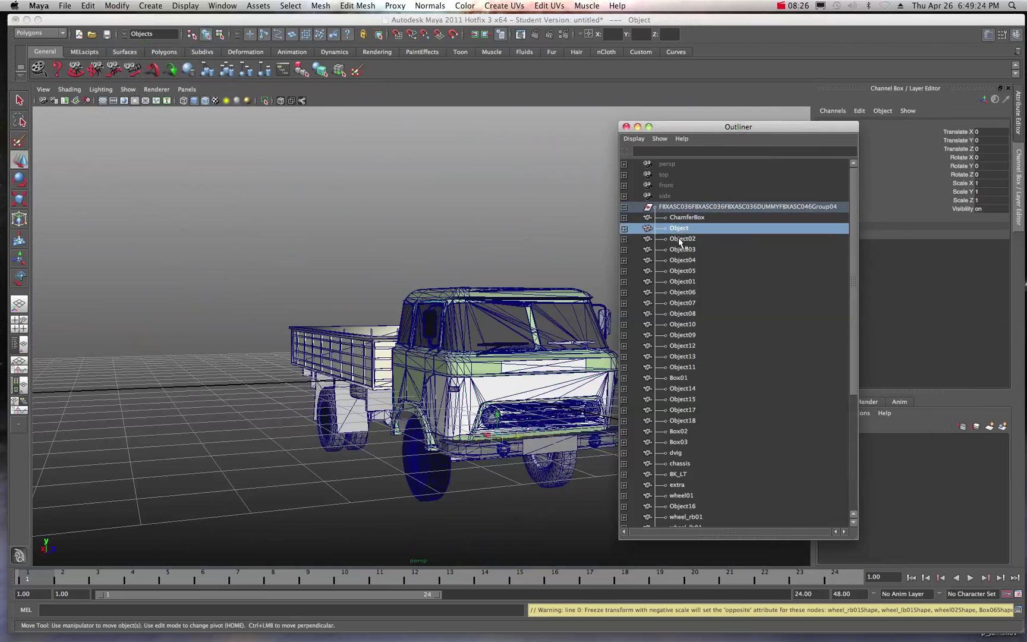
left_click(680, 239)
left_click(680, 250)
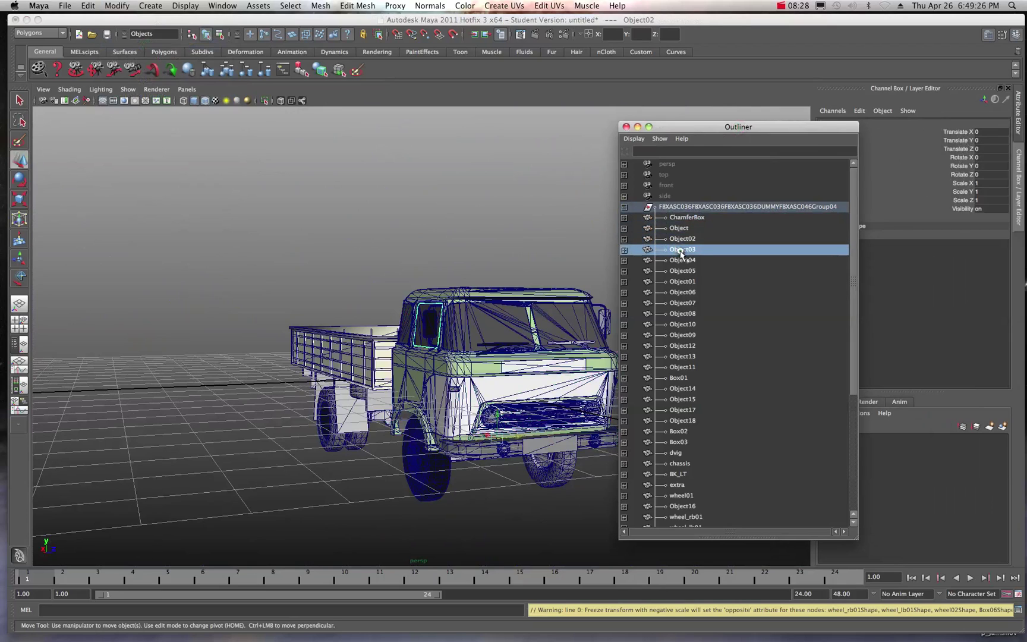
left_click(678, 263)
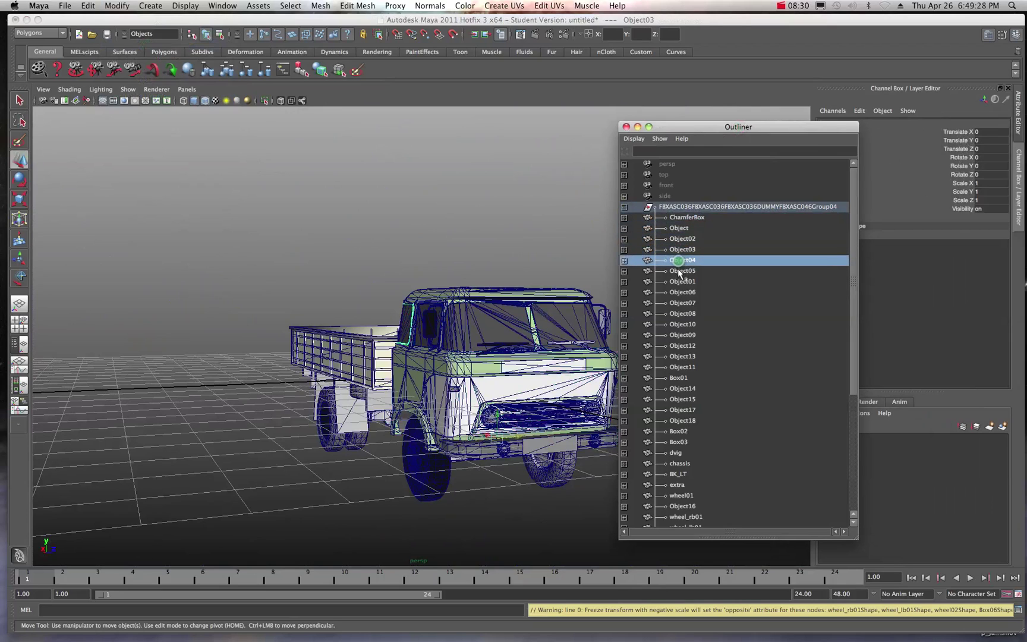
left_click(677, 270)
left_click(674, 283)
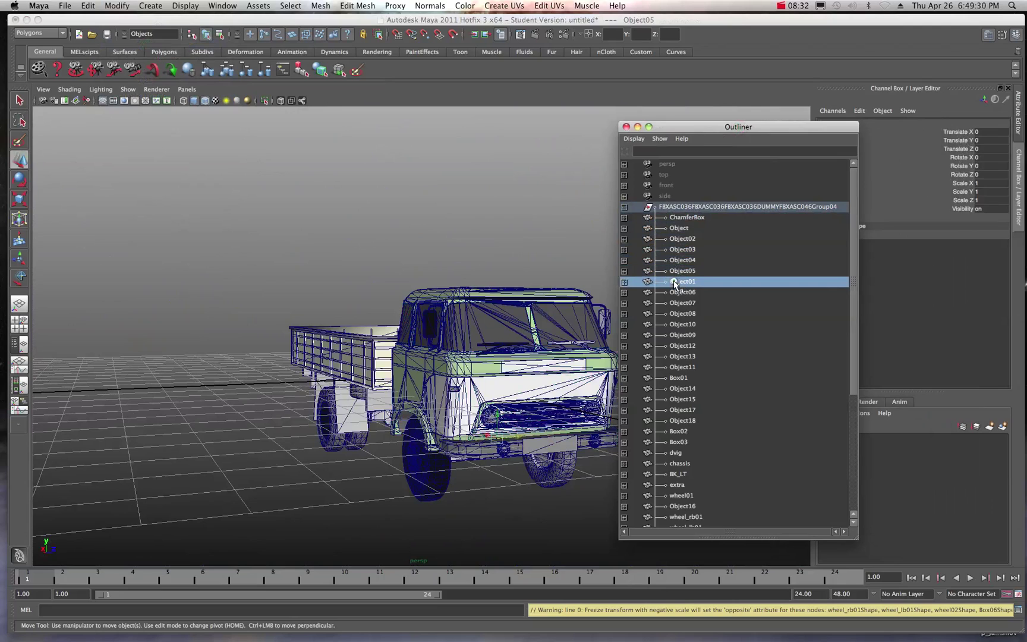
left_click(674, 294)
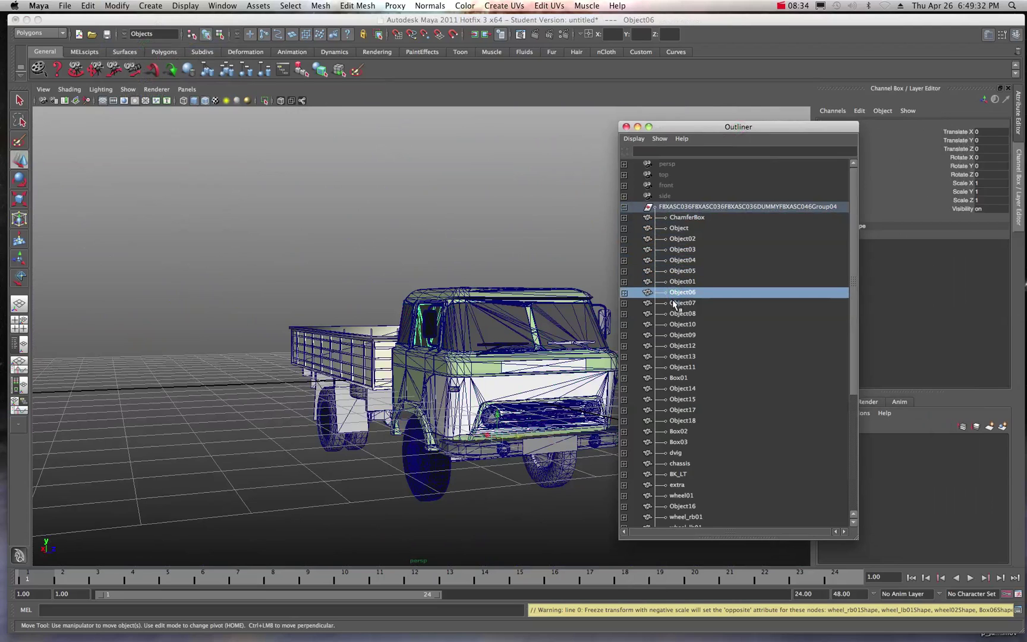
left_click(676, 304)
left_click(674, 315)
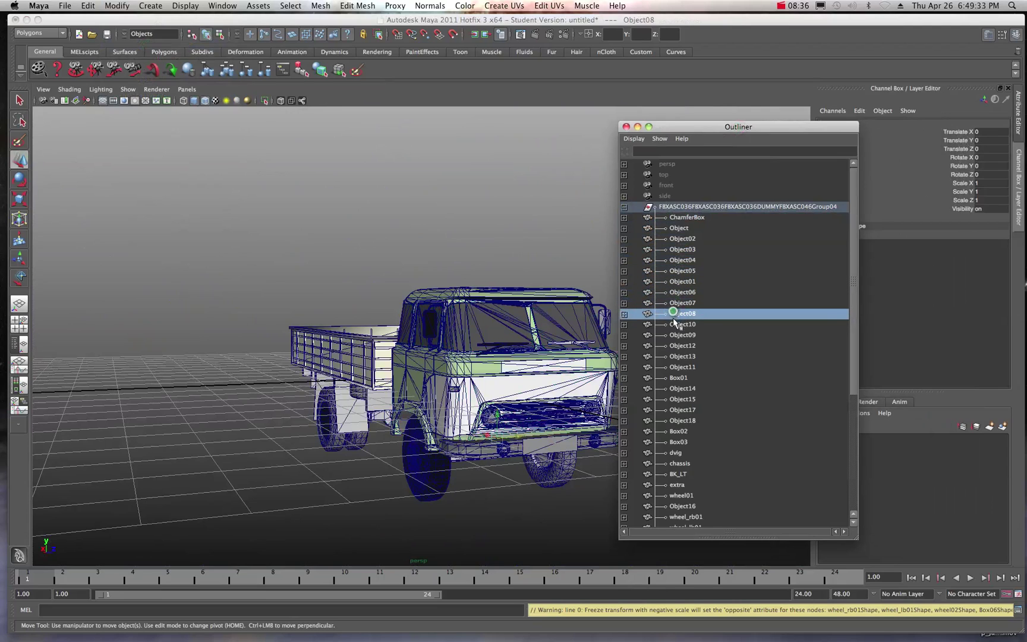
left_click(675, 325)
left_click(674, 336)
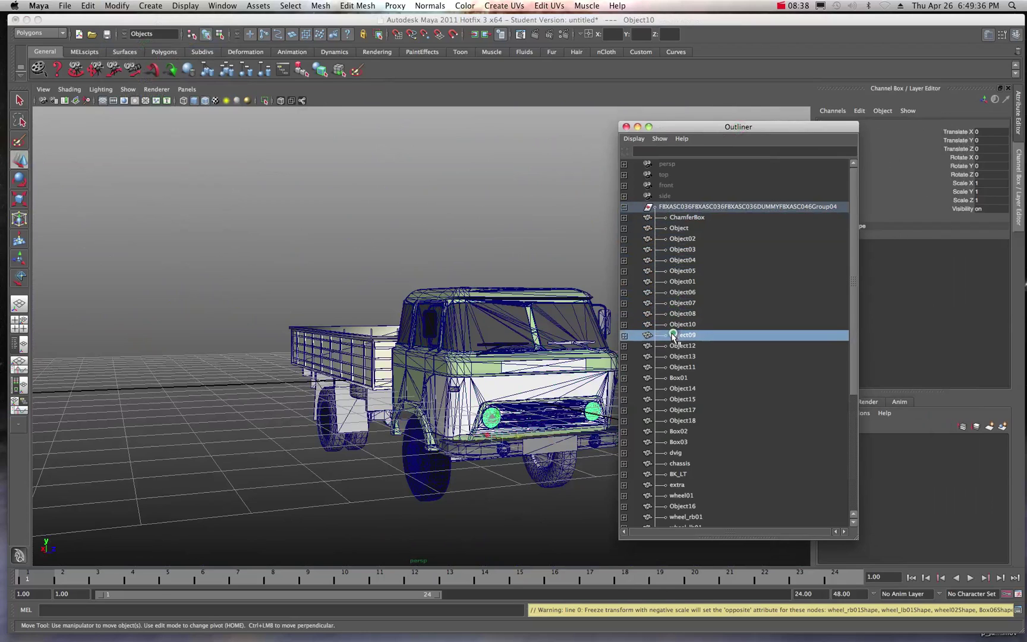
left_click(673, 346)
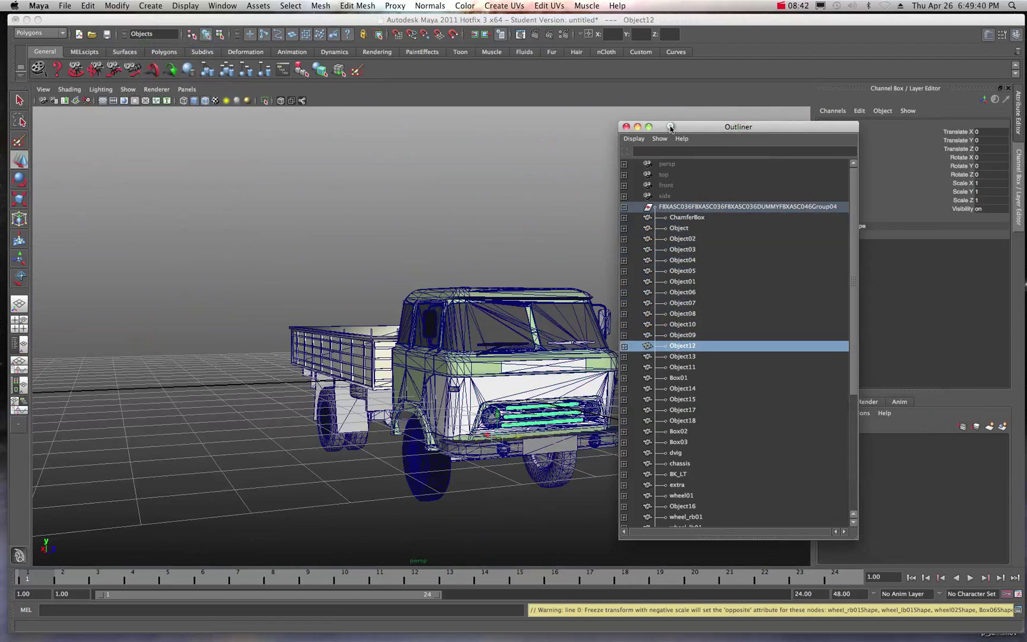
Step: Close the Outliner and view the assembled truck from the side
left_click(626, 127)
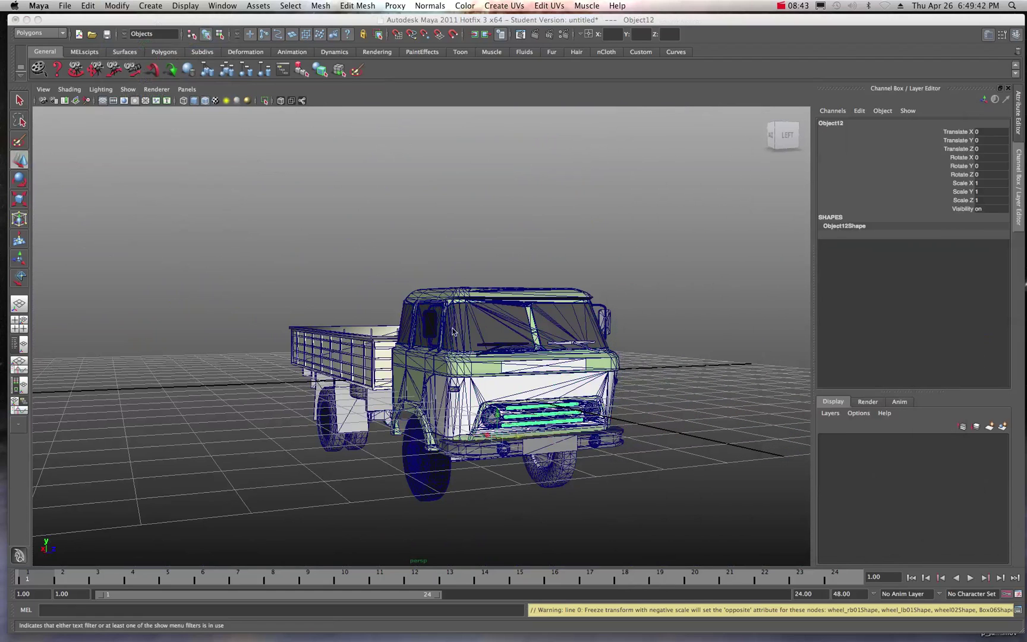
scroll(414, 297, "down", 3)
left_click_drag(384, 308, 440, 300, "alt")
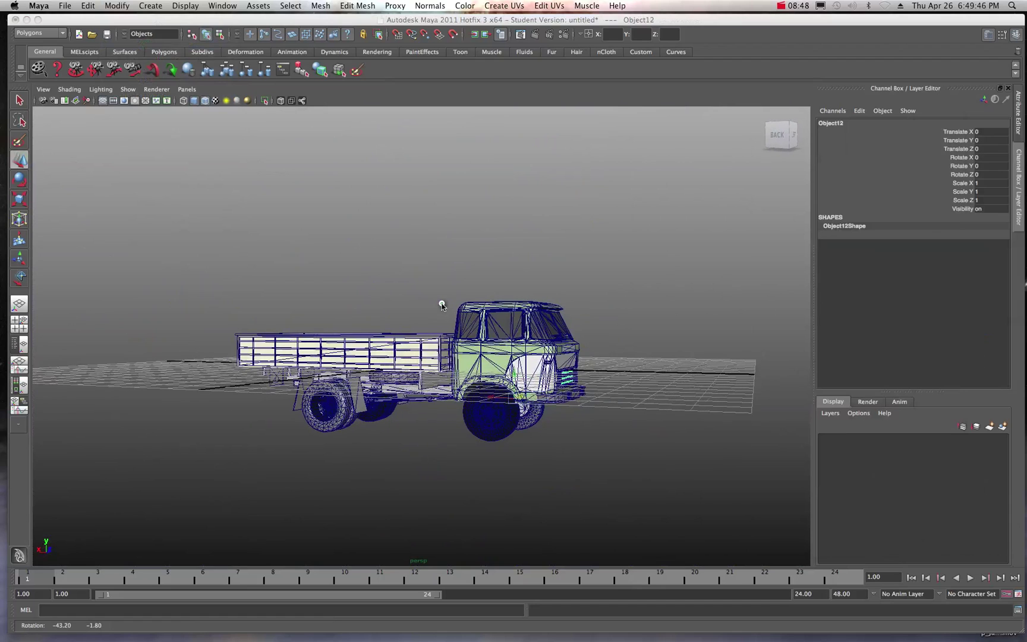
scroll(442, 306, "up", 2)
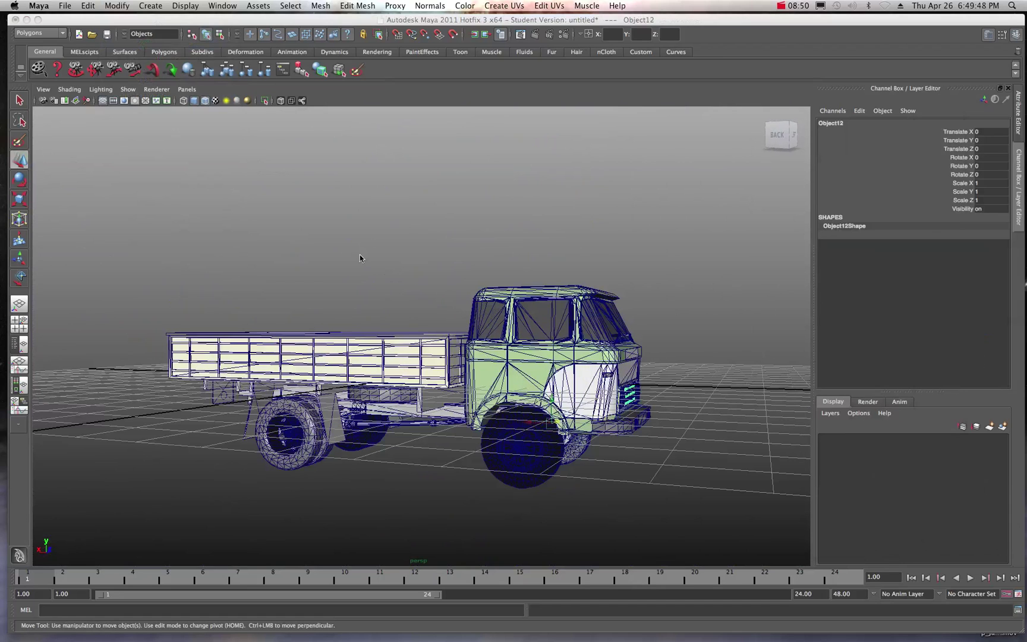